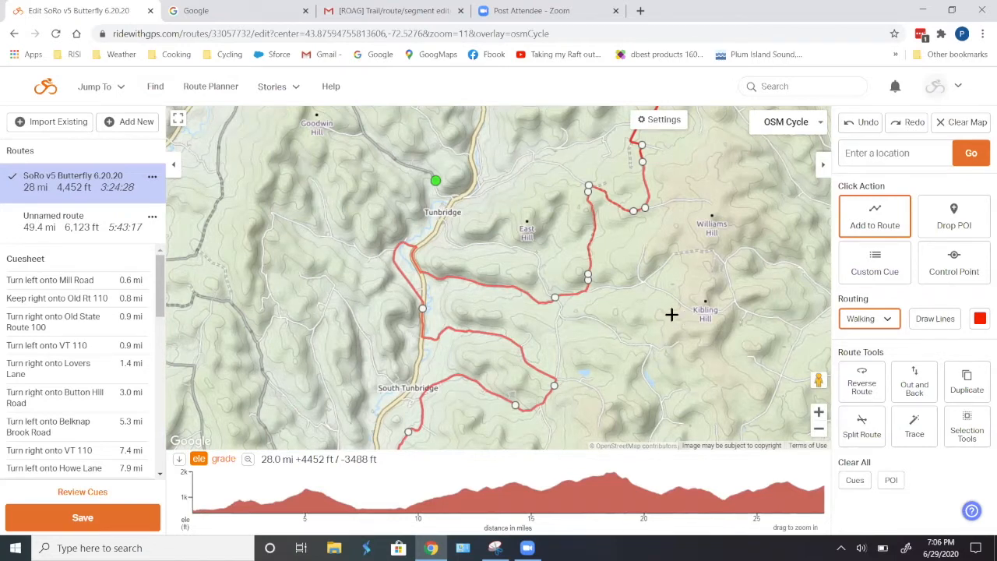
- Leave the route editor without saving and go to the routes list
{"action": "scroll", "coordinate": [678, 322], "scroll_direction": "down", "scroll_amount": 1}
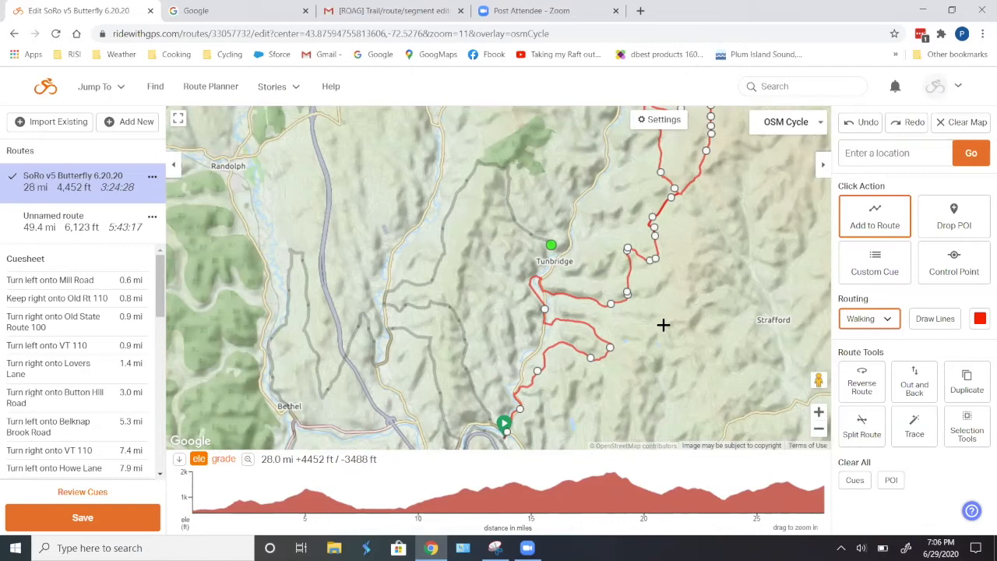
{"action": "scroll", "coordinate": [663, 328], "scroll_direction": "down", "scroll_amount": 1}
{"action": "scroll", "coordinate": [644, 342], "scroll_direction": "up", "scroll_amount": 1}
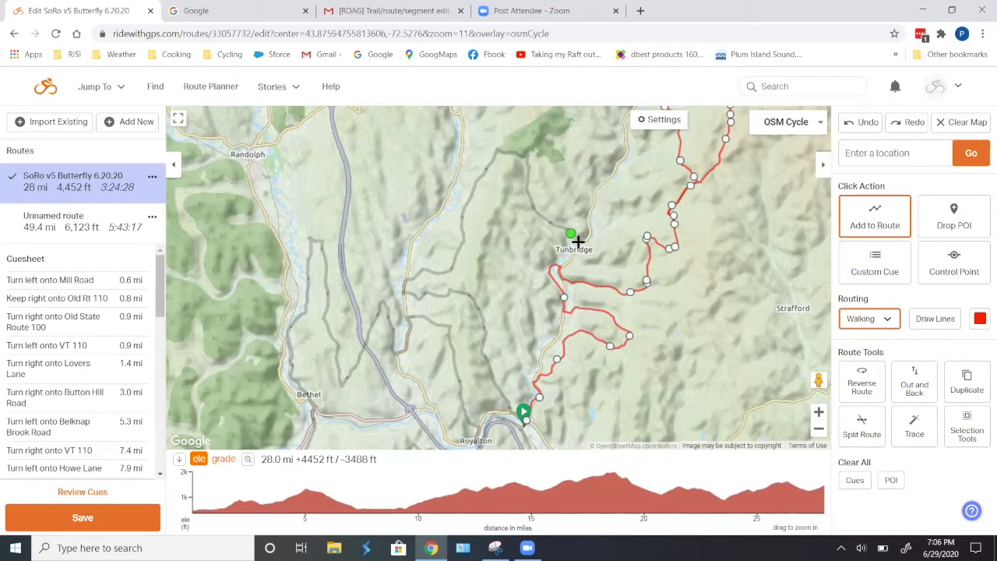
{"action": "left_click", "coordinate": [111, 93]}
{"action": "left_click", "coordinate": [95, 159]}
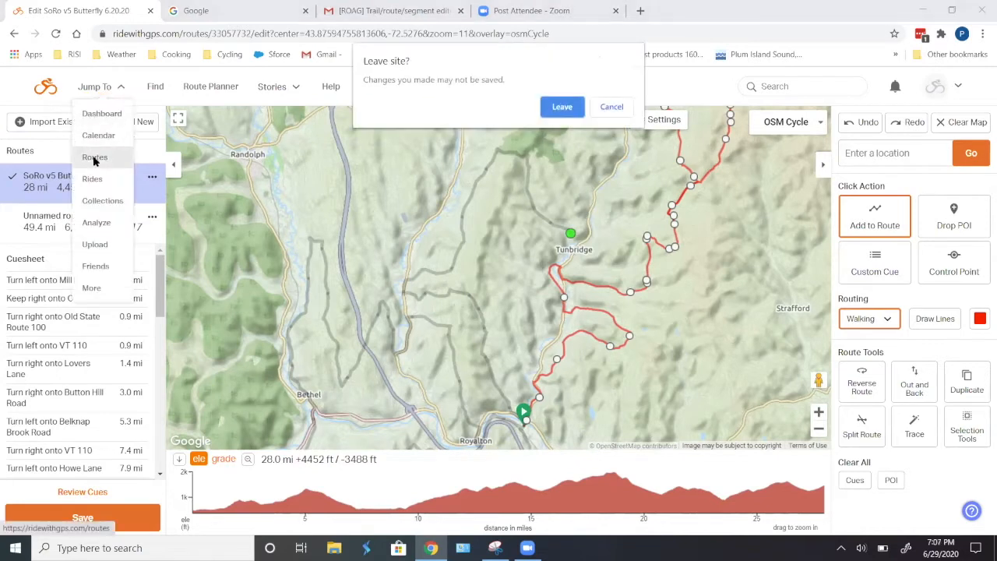
{"action": "left_click", "coordinate": [561, 106]}
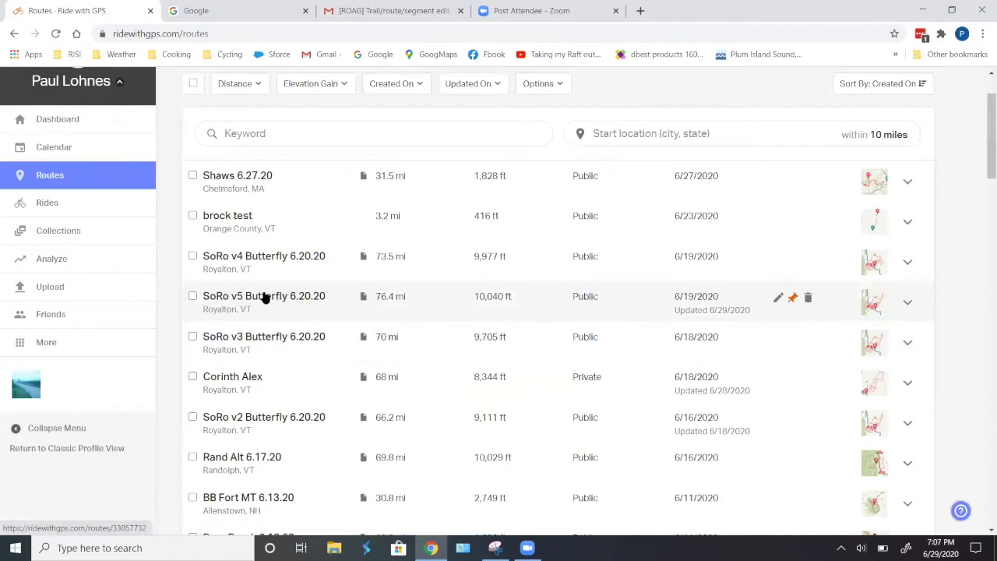
- Open the SoRo v5 Butterfly 6.20.20 route, look over its map, and open it for editing
{"action": "left_click", "coordinate": [266, 295]}
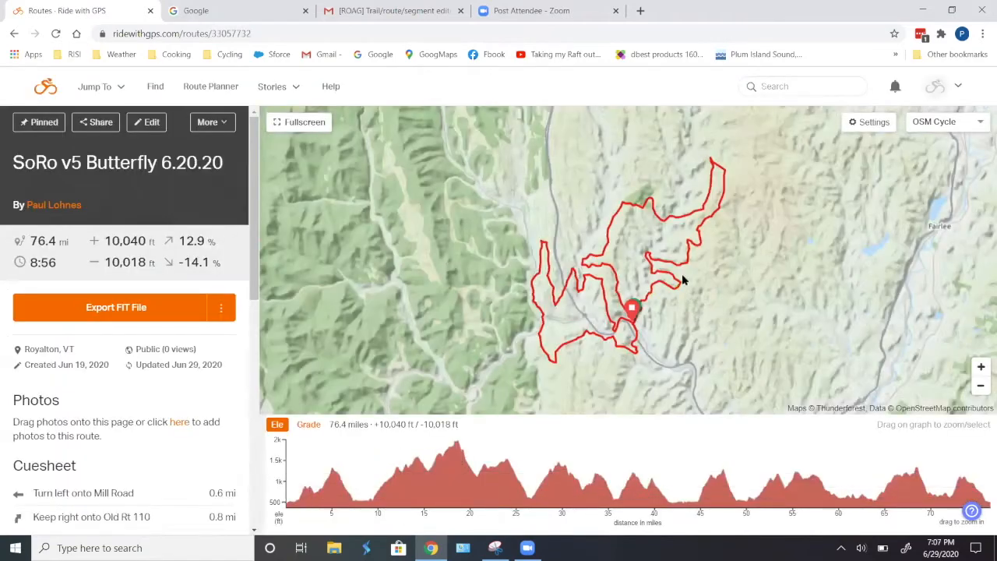
{"action": "scroll", "coordinate": [706, 242], "scroll_direction": "up", "scroll_amount": 3}
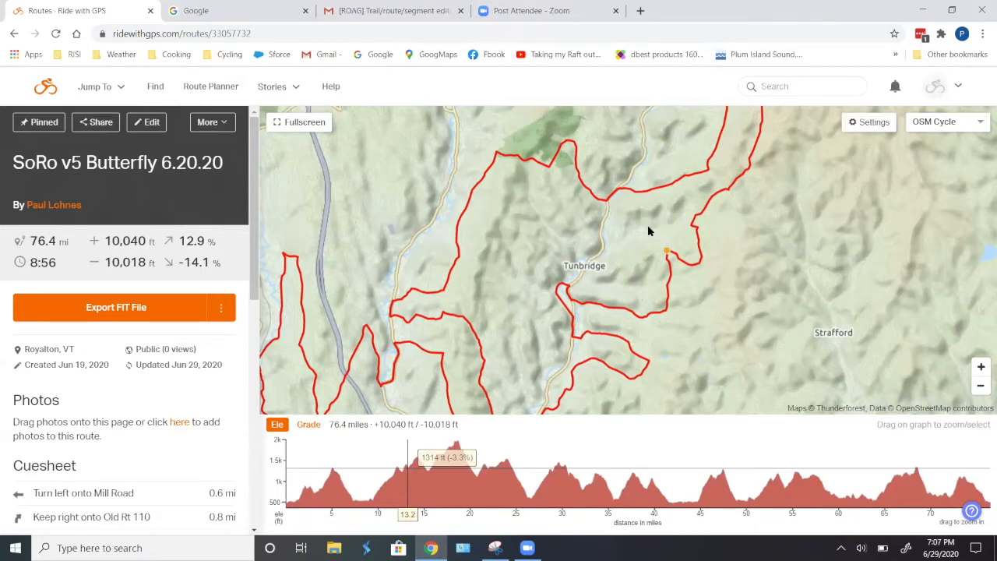
{"action": "left_click_drag", "start_coordinate": [648, 230], "coordinate": [567, 265]}
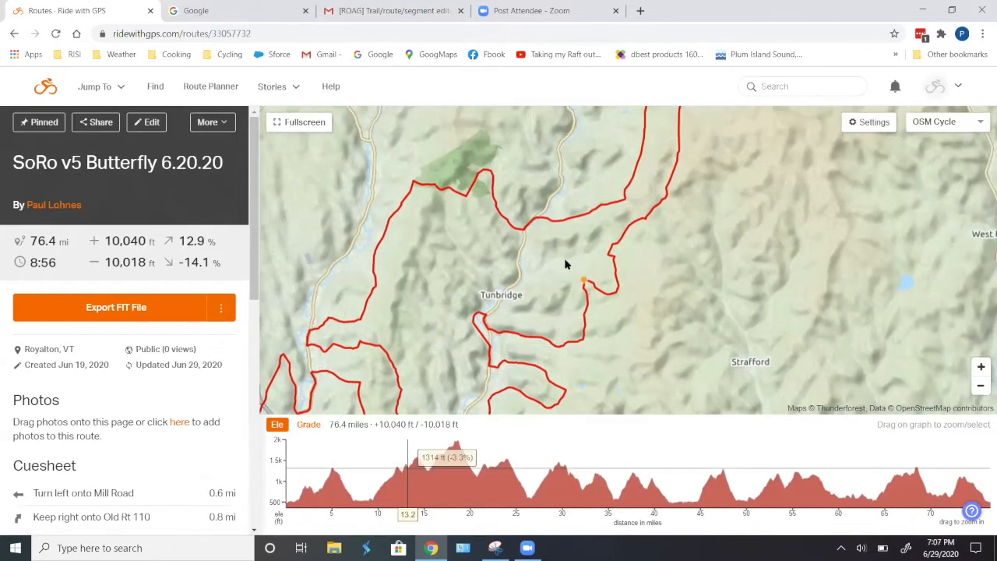
{"action": "scroll", "coordinate": [566, 265], "scroll_direction": "down", "scroll_amount": 1}
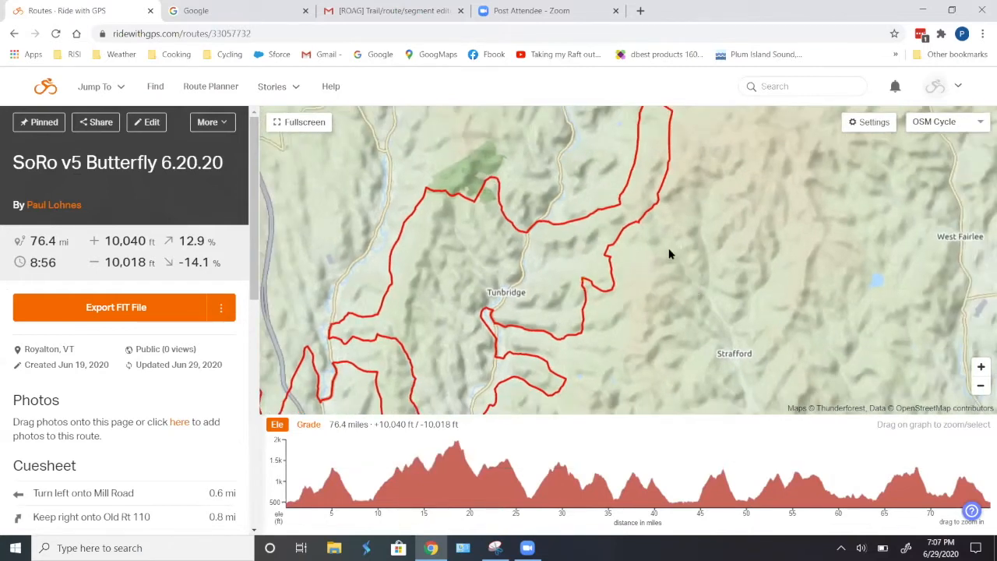
{"action": "left_click_drag", "start_coordinate": [668, 254], "coordinate": [615, 303]}
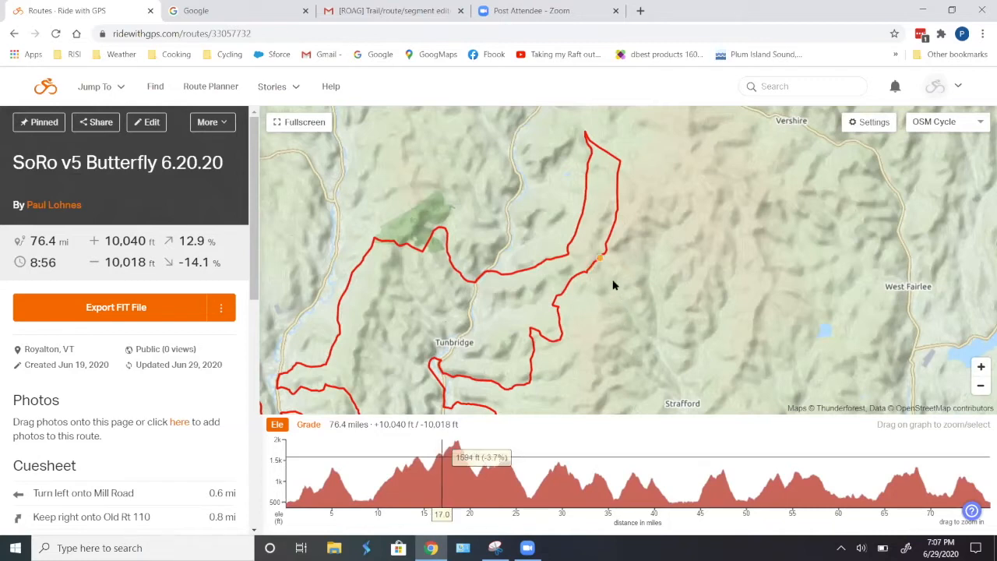
{"action": "scroll", "coordinate": [613, 285], "scroll_direction": "down", "scroll_amount": 1}
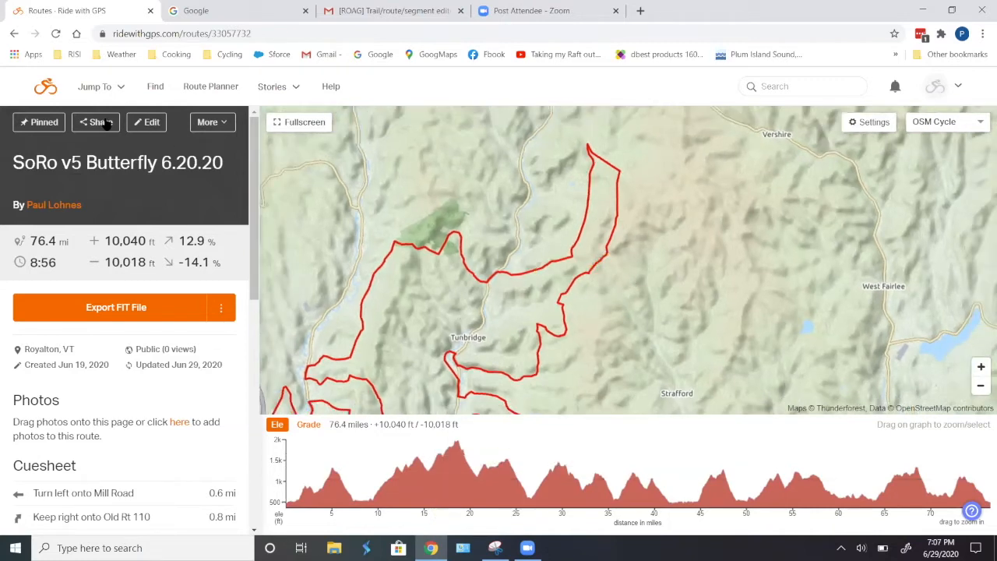
{"action": "left_click", "coordinate": [147, 123]}
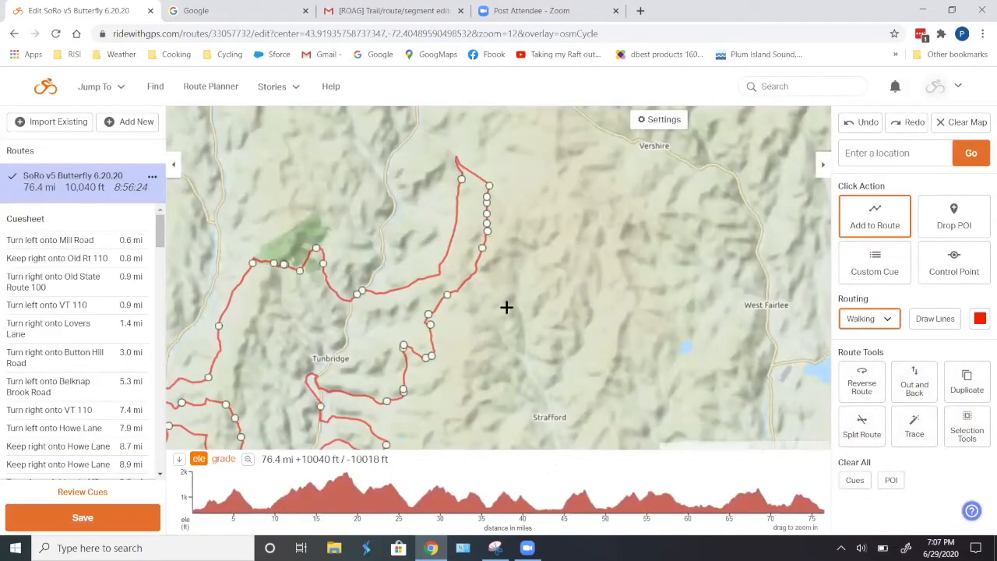
- Examine the route's loops around Tunbridge and North Tunbridge in the editor map
{"action": "left_click_drag", "start_coordinate": [512, 345], "coordinate": [587, 328]}
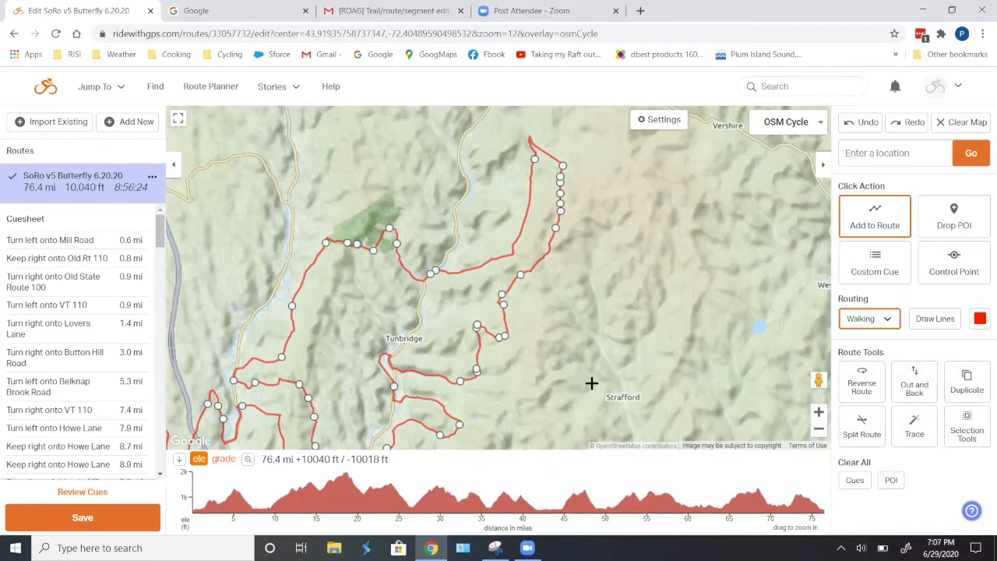
{"action": "left_click_drag", "start_coordinate": [588, 373], "coordinate": [600, 355]}
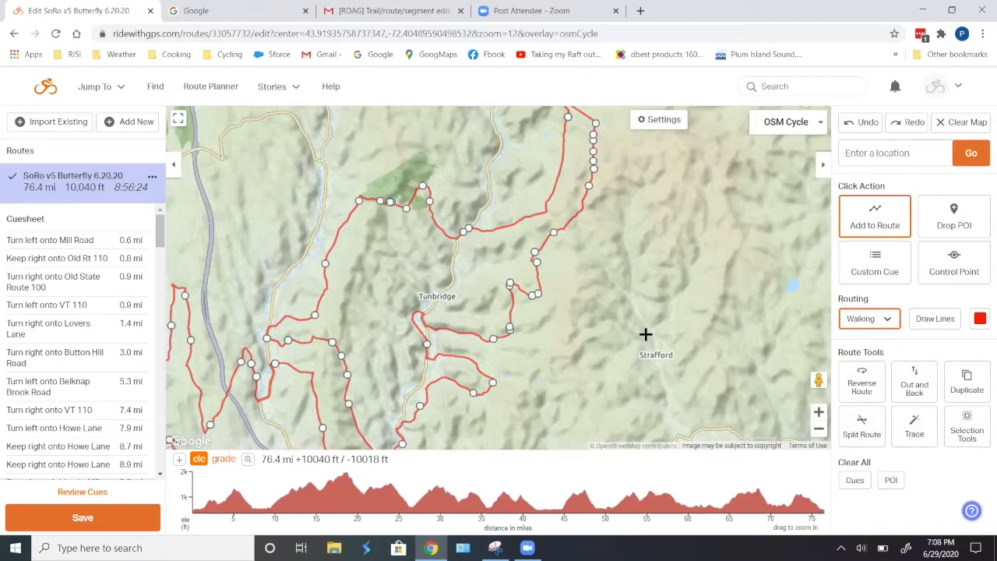
{"action": "scroll", "coordinate": [646, 334], "scroll_direction": "up", "scroll_amount": 1}
{"action": "left_click_drag", "start_coordinate": [467, 363], "coordinate": [598, 335]}
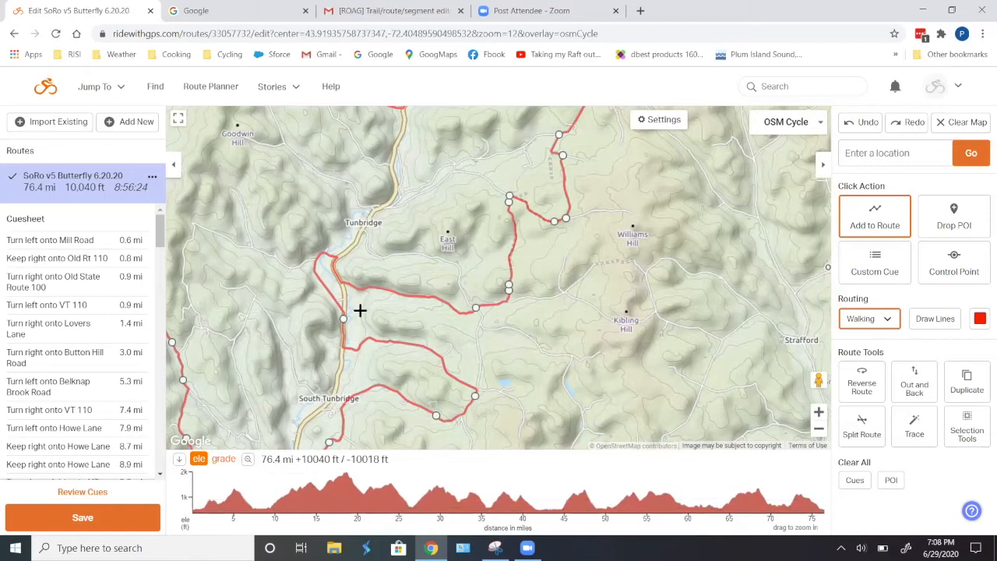
{"action": "scroll", "coordinate": [366, 316], "scroll_direction": "down", "scroll_amount": 2}
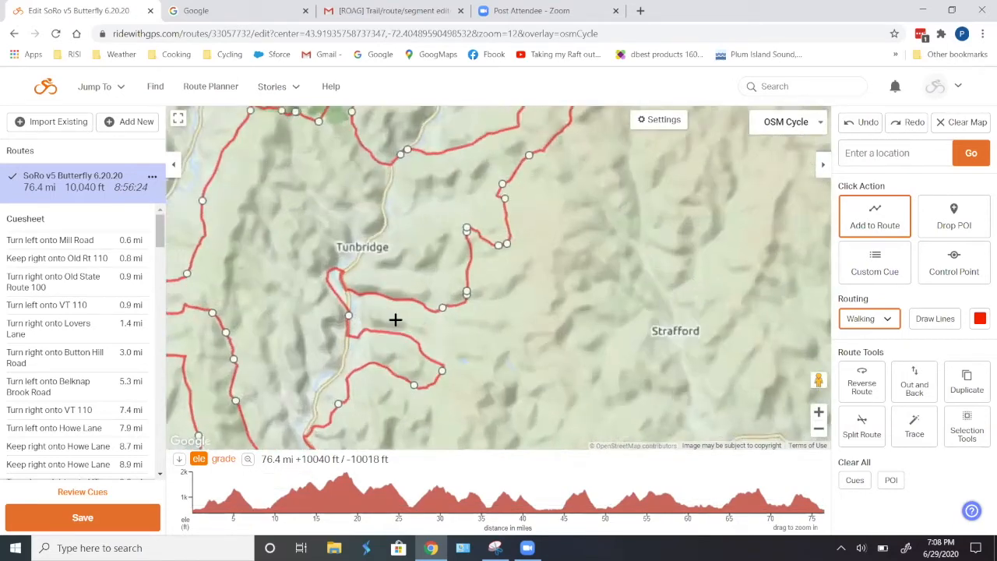
{"action": "scroll", "coordinate": [396, 320], "scroll_direction": "up", "scroll_amount": 2}
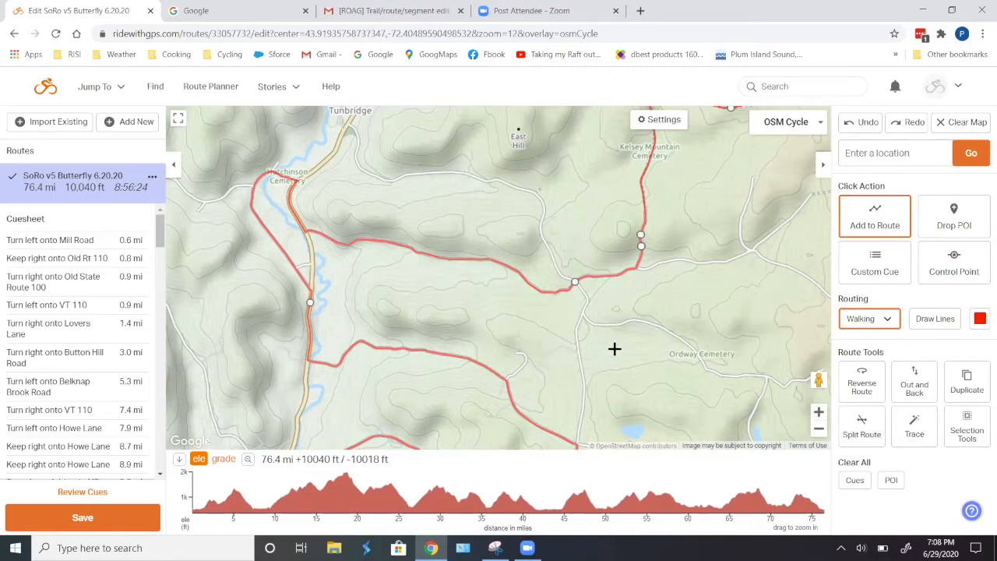
{"action": "scroll", "coordinate": [615, 349], "scroll_direction": "down", "scroll_amount": 1}
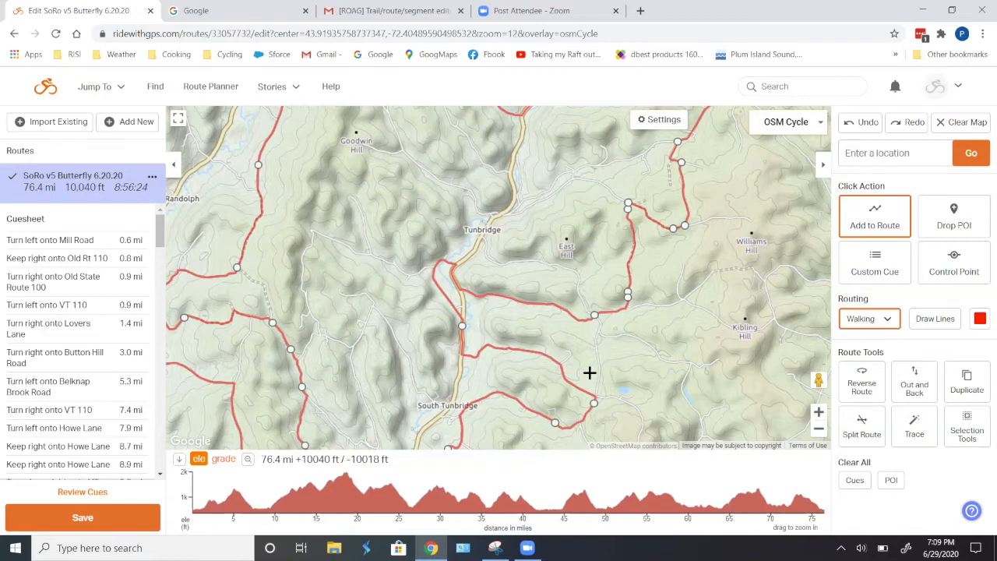
{"action": "scroll", "coordinate": [584, 375], "scroll_direction": "down", "scroll_amount": 1}
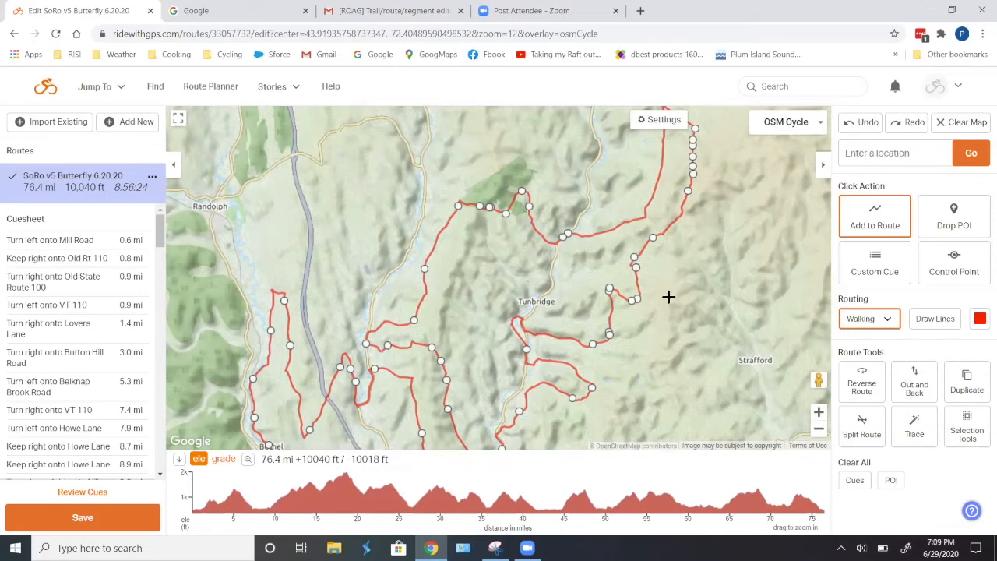
{"action": "left_click_drag", "start_coordinate": [492, 279], "coordinate": [403, 328]}
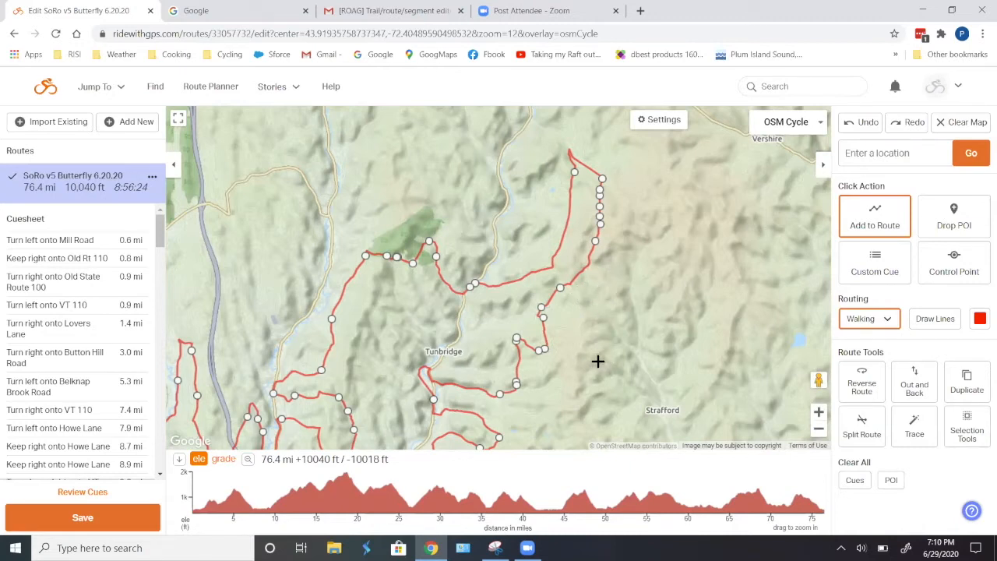
{"action": "scroll", "coordinate": [578, 320], "scroll_direction": "up", "scroll_amount": 1}
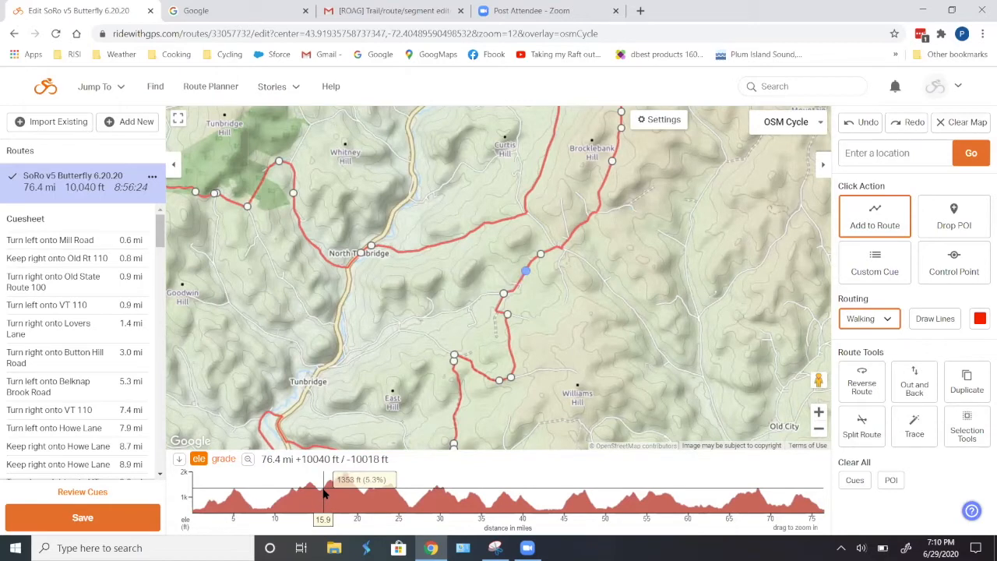
{"action": "left_click_drag", "start_coordinate": [628, 294], "coordinate": [628, 301]}
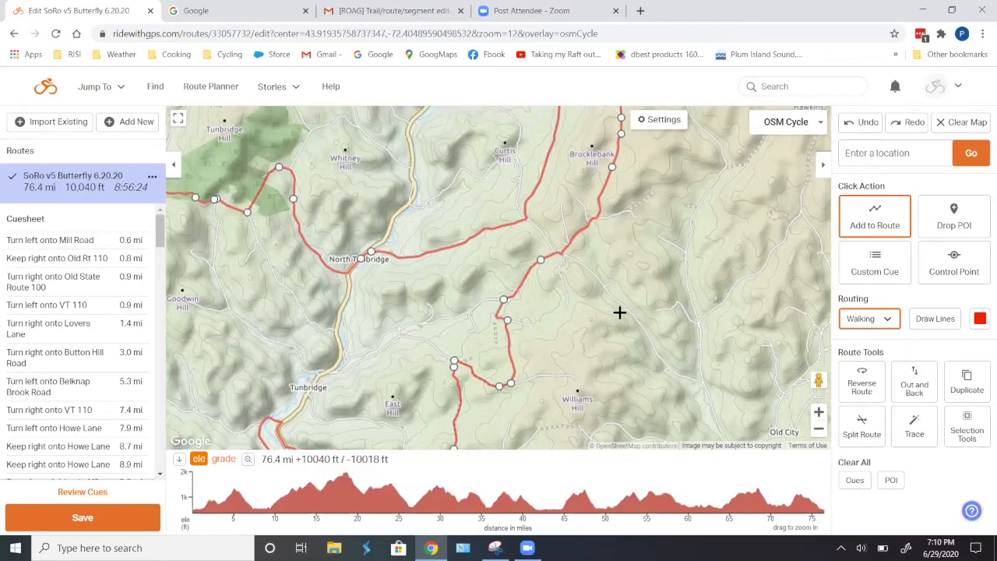
- Select a section of about 9 miles on the elevation graph and delete it from the route
{"action": "mouse_move", "coordinate": [329, 507]}
{"action": "left_mouse_down"}
{"action": "mouse_move", "coordinate": [353, 480]}
{"action": "mouse_move", "coordinate": [395, 476]}
{"action": "left_mouse_up"}
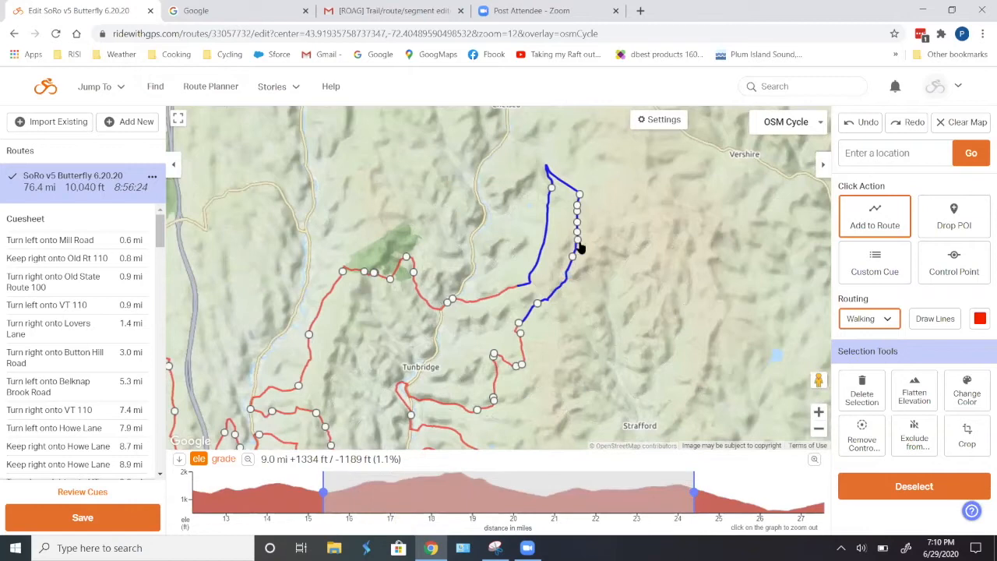
{"action": "left_click", "coordinate": [841, 391]}
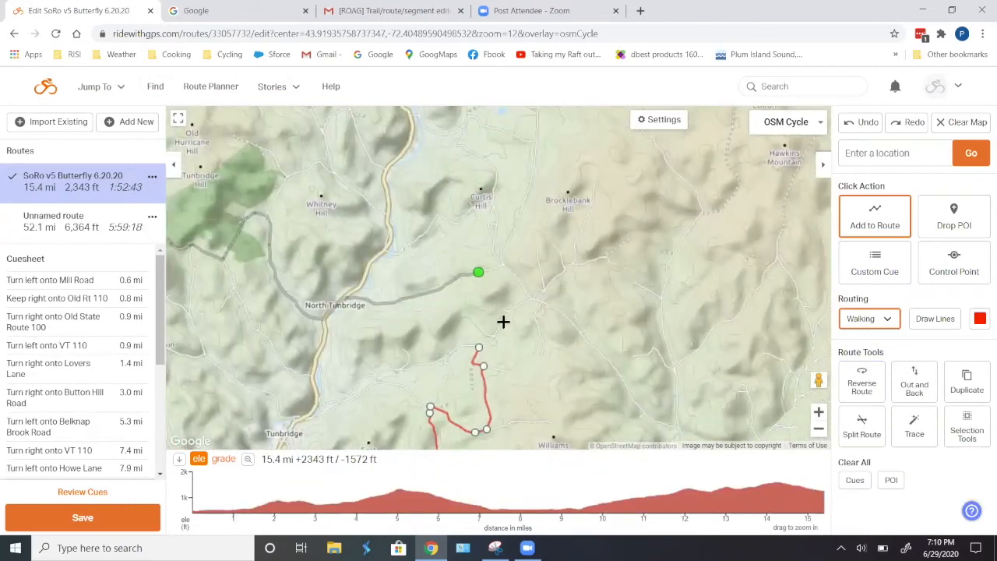
- Add route points extending the route north from the cut end toward Brocklebank Hill
{"action": "left_click", "coordinate": [503, 320]}
{"action": "scroll", "coordinate": [585, 307], "scroll_direction": "up", "scroll_amount": 1}
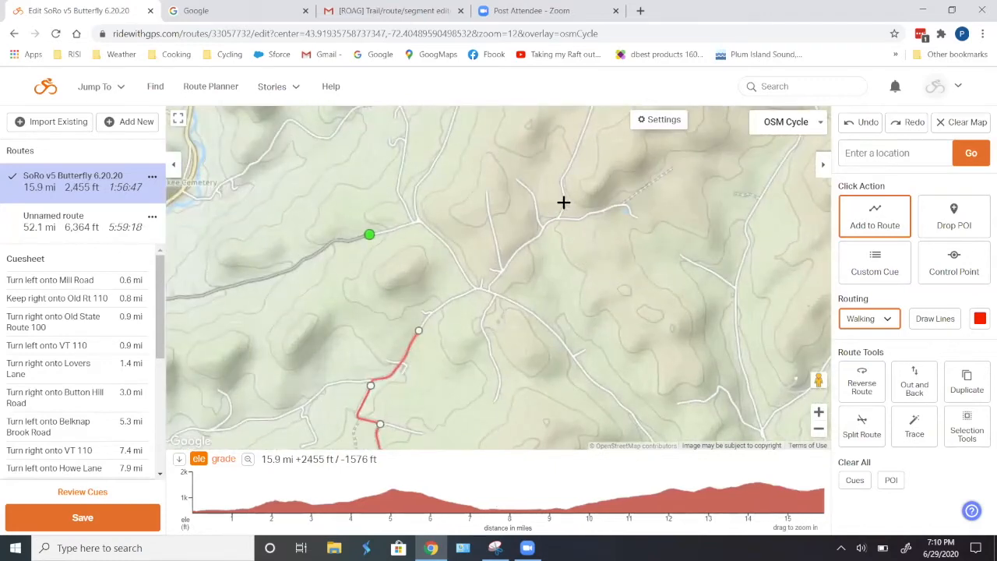
{"action": "left_click", "coordinate": [564, 202]}
{"action": "left_click", "coordinate": [574, 156]}
{"action": "left_click_drag", "start_coordinate": [641, 166], "coordinate": [606, 391]}
{"action": "left_click", "coordinate": [568, 278]}
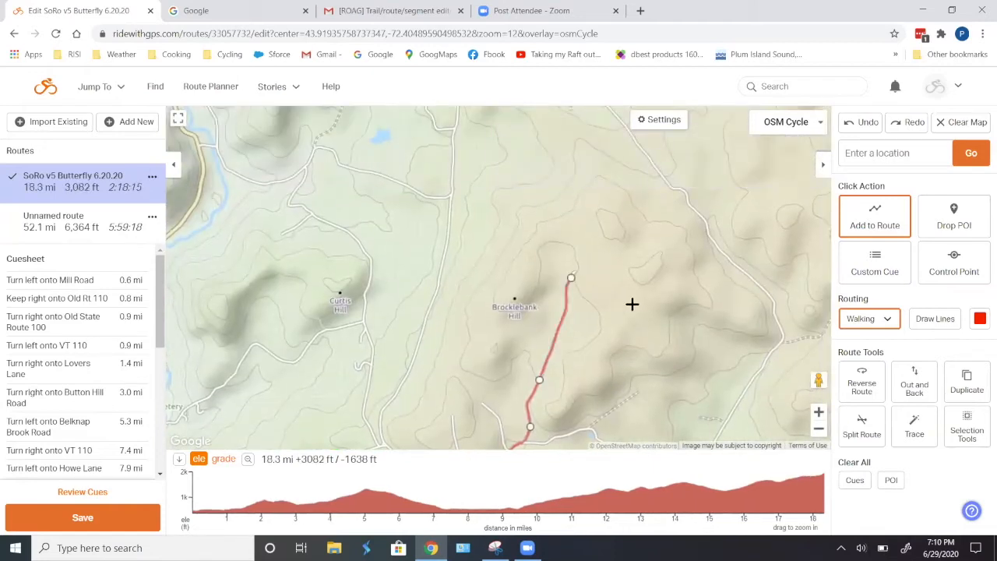
{"action": "scroll", "coordinate": [631, 300], "scroll_direction": "down", "scroll_amount": 1}
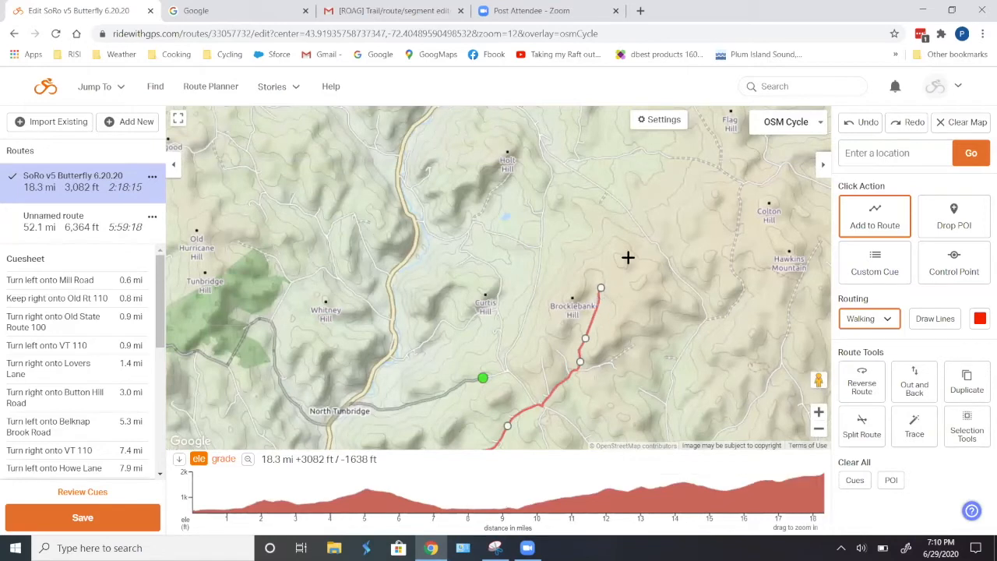
{"action": "scroll", "coordinate": [628, 258], "scroll_direction": "up", "scroll_amount": 1}
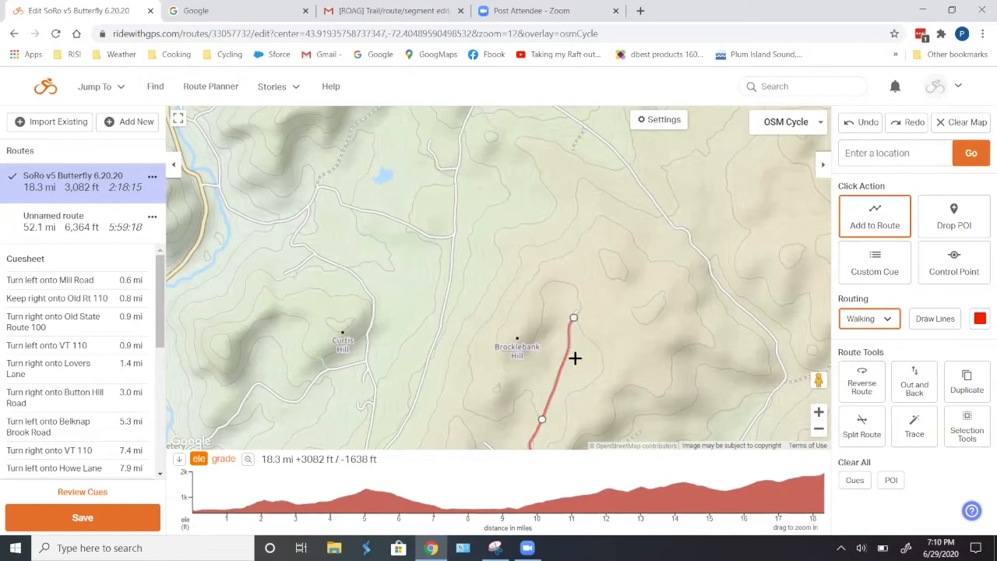
- Open Strava Global Heatmap from the Cycling bookmarks in a new tab
{"action": "left_click", "coordinate": [640, 11]}
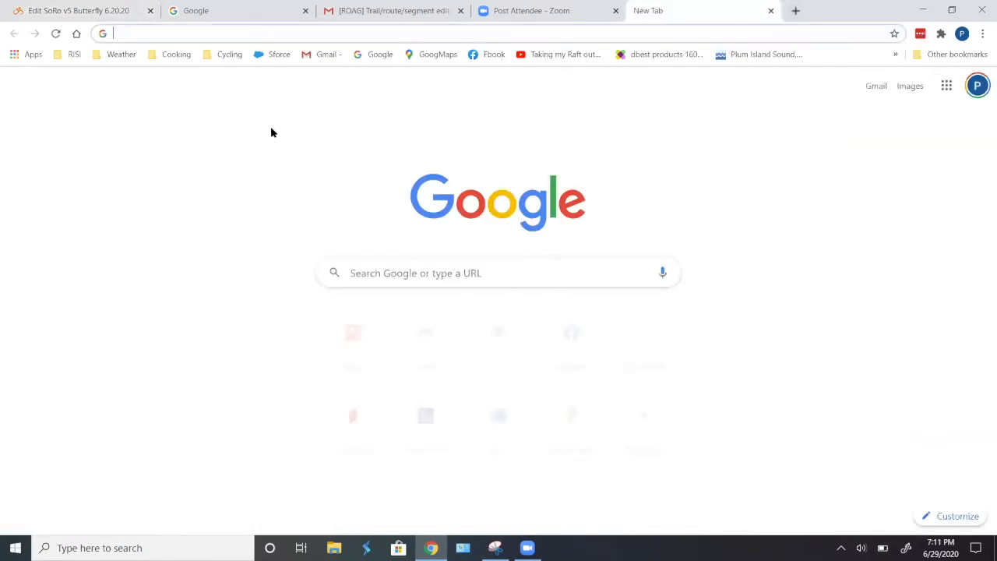
{"action": "left_click", "coordinate": [231, 55]}
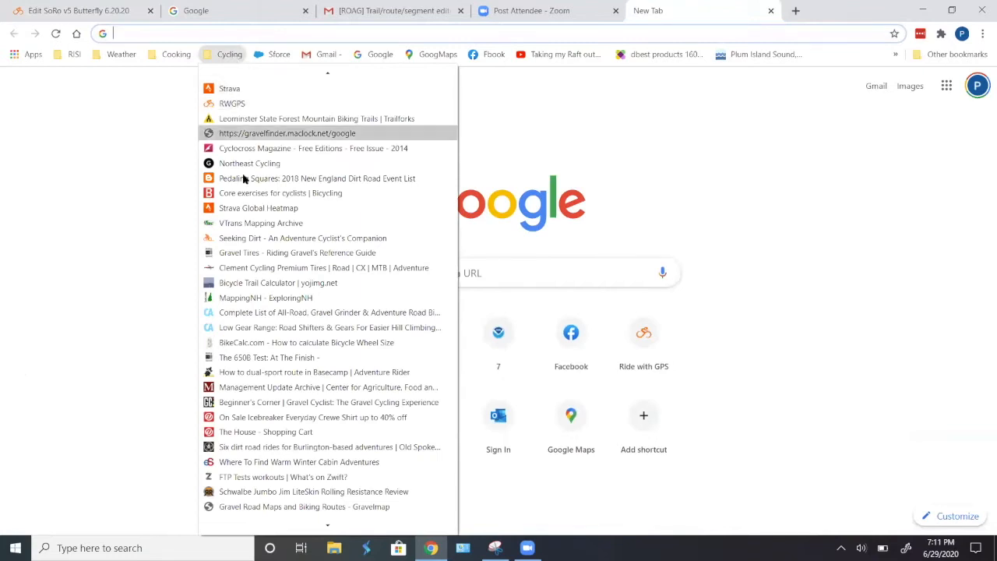
{"action": "scroll", "coordinate": [293, 272], "scroll_direction": "down", "scroll_amount": 5}
{"action": "scroll", "coordinate": [288, 233], "scroll_direction": "up", "scroll_amount": 5}
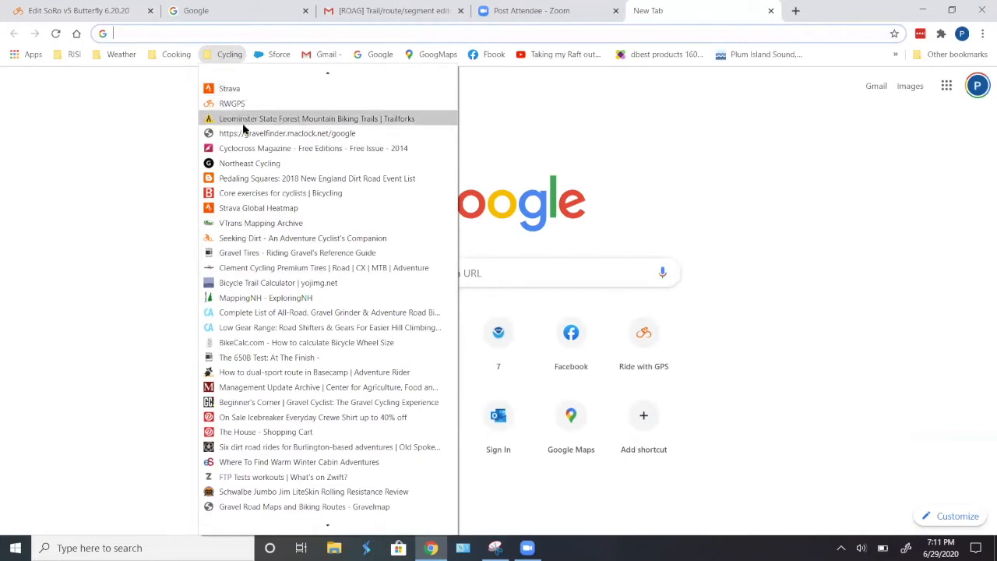
{"action": "left_click", "coordinate": [255, 208]}
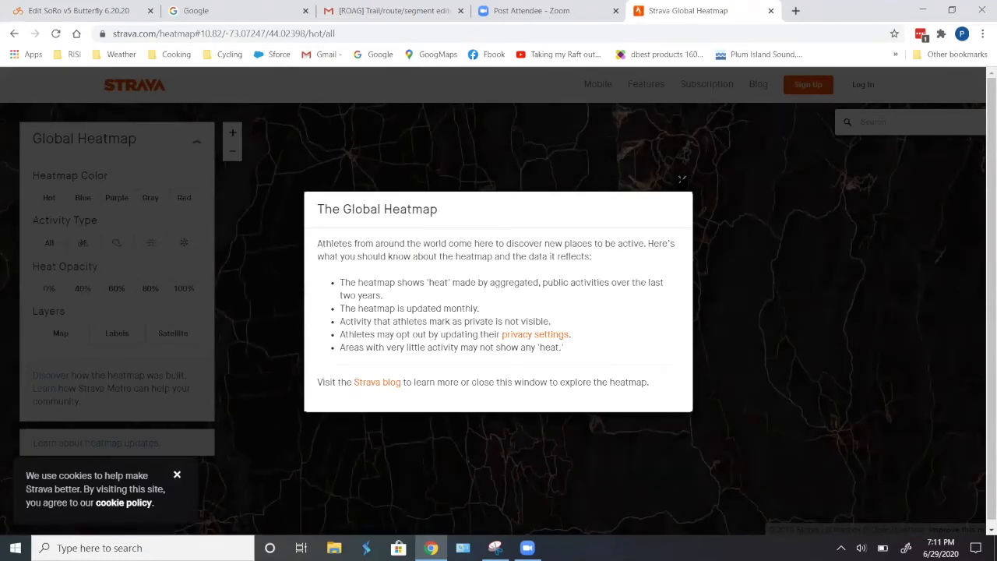
- Dismiss the heatmap introduction and set the heatmap colour to Gray
{"action": "left_click", "coordinate": [682, 179]}
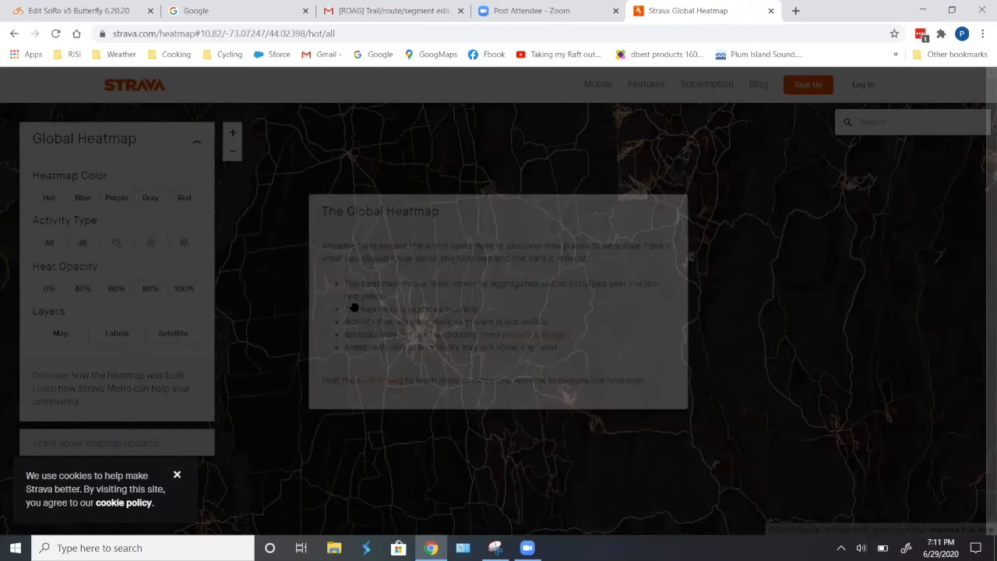
{"action": "left_click", "coordinate": [151, 200]}
{"action": "left_click", "coordinate": [117, 335]}
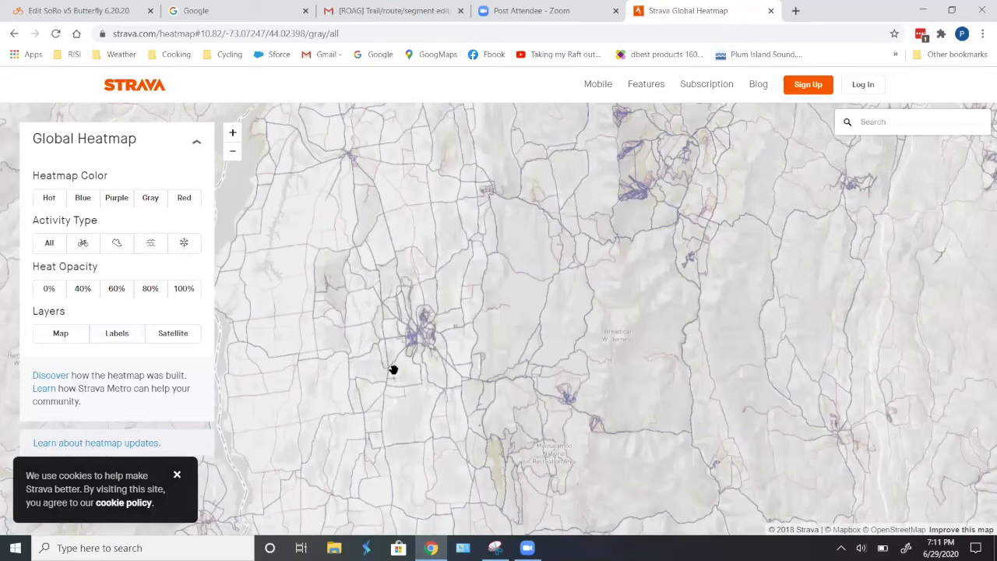
{"action": "left_click", "coordinate": [114, 337]}
- Pan the heatmap to look over activity on roads in the route's region
{"action": "left_click_drag", "start_coordinate": [603, 407], "coordinate": [429, 377]}
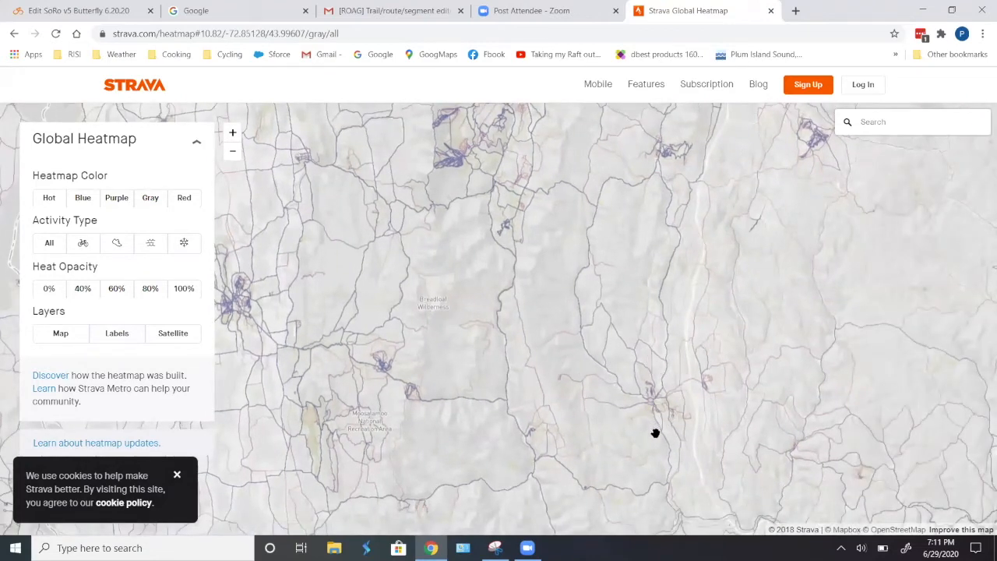
{"action": "left_click_drag", "start_coordinate": [639, 422], "coordinate": [581, 364]}
{"action": "left_click_drag", "start_coordinate": [684, 379], "coordinate": [661, 306]}
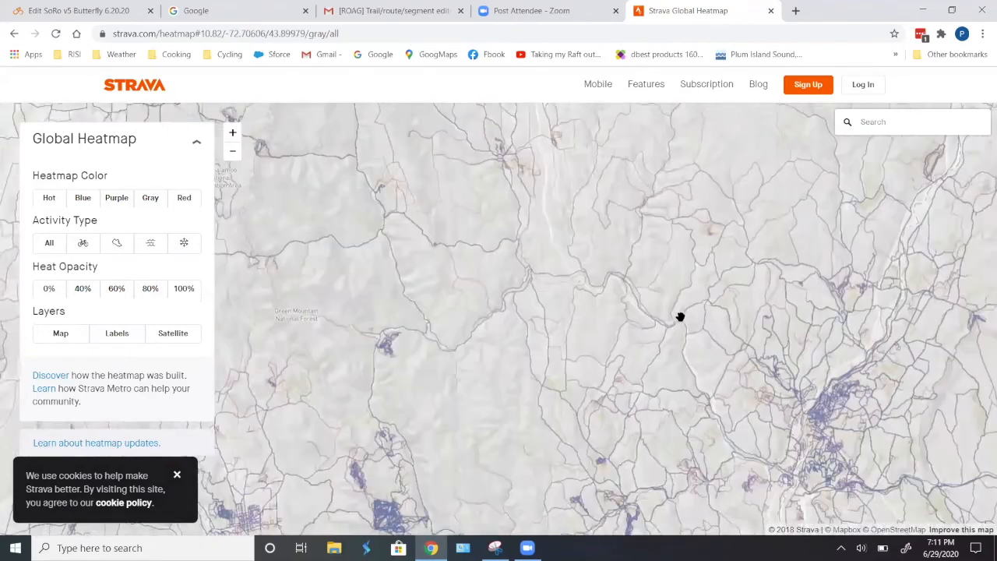
- Zoom the heatmap and log in to Strava with the saved account to unlock street-level detail
{"action": "scroll", "coordinate": [666, 319], "scroll_direction": "down", "scroll_amount": 3}
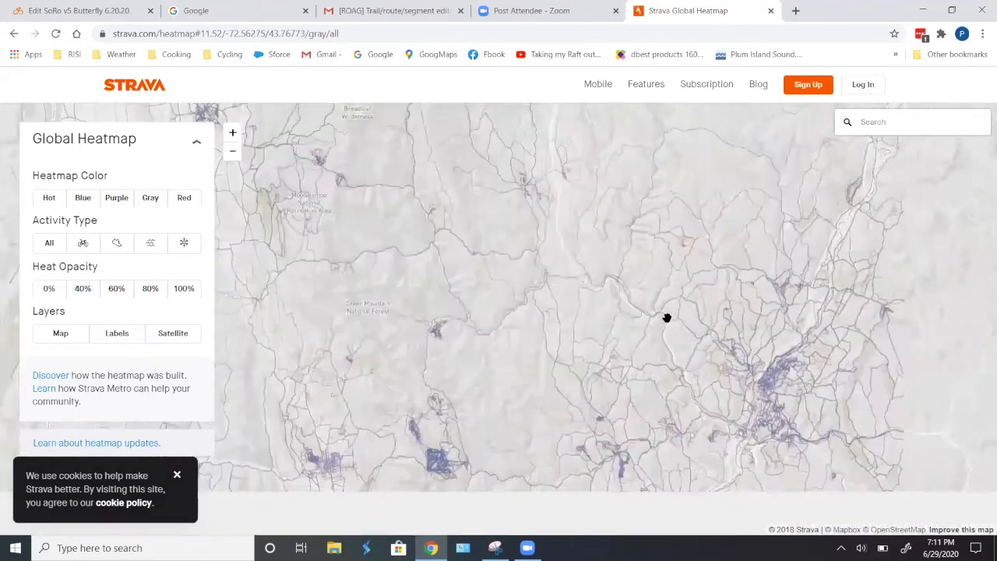
{"action": "scroll", "coordinate": [633, 303], "scroll_direction": "up", "scroll_amount": 5}
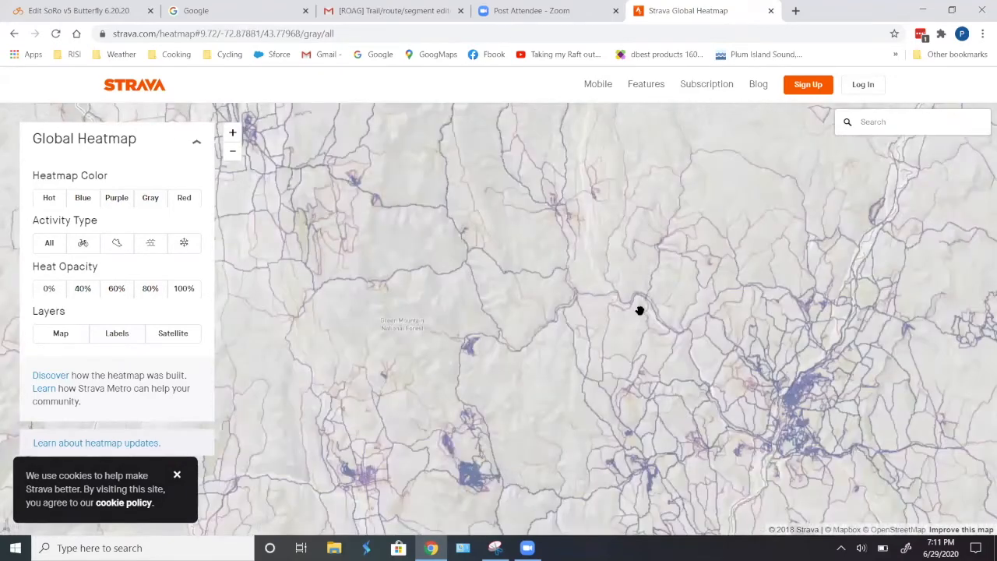
{"action": "scroll", "coordinate": [594, 289], "scroll_direction": "up", "scroll_amount": 2}
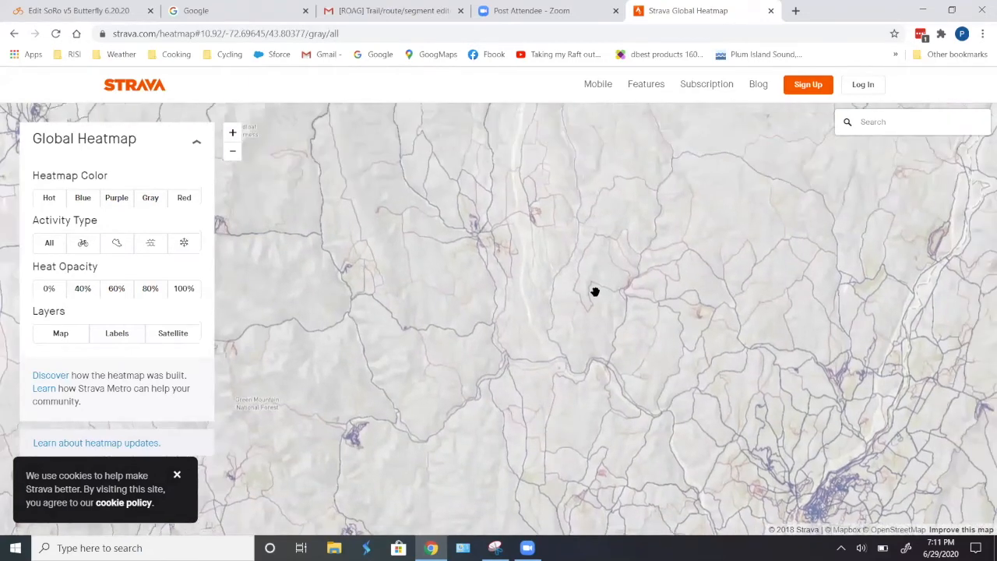
{"action": "scroll", "coordinate": [642, 291], "scroll_direction": "up", "scroll_amount": 1}
{"action": "scroll", "coordinate": [690, 347], "scroll_direction": "up", "scroll_amount": 2}
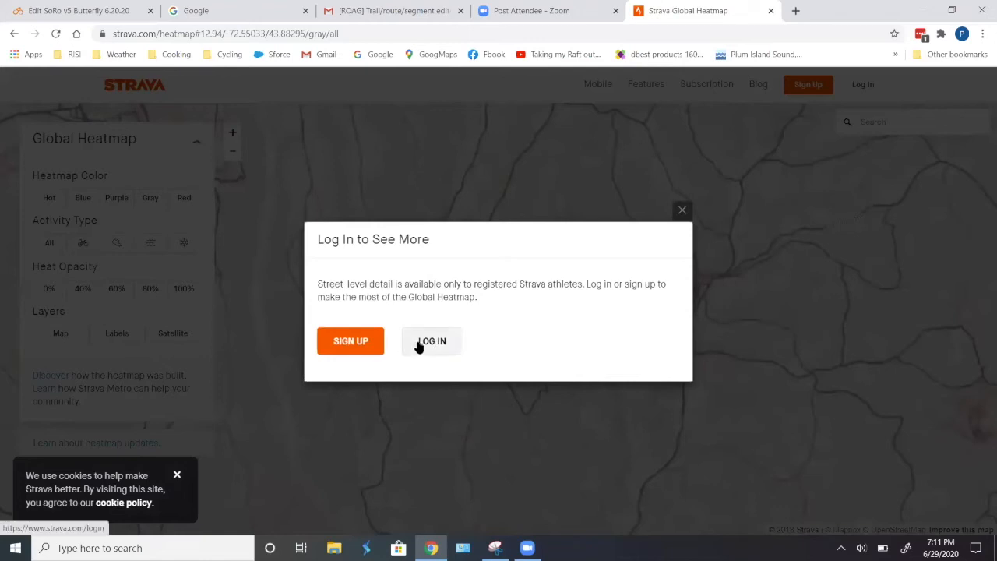
{"action": "left_click", "coordinate": [441, 343]}
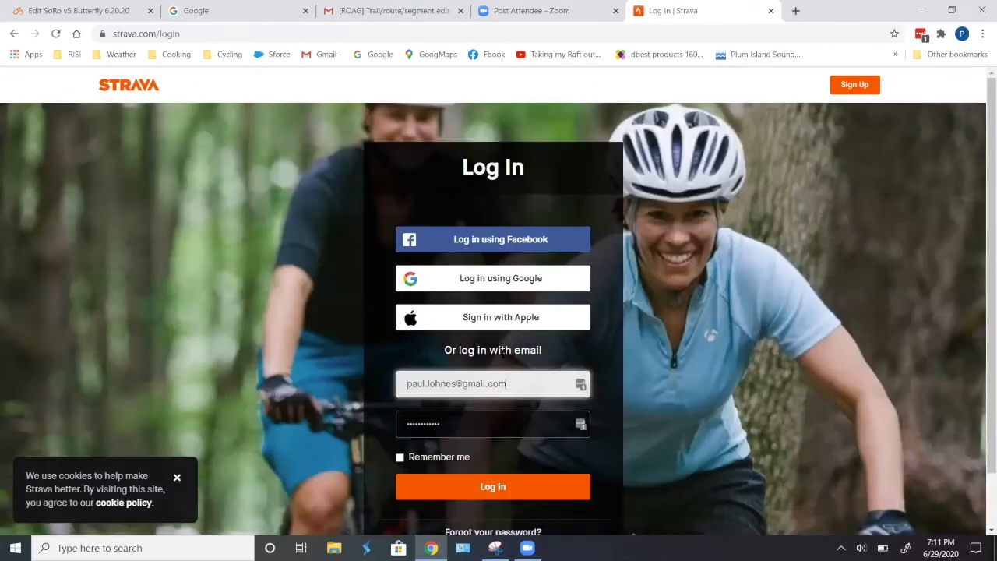
{"action": "left_click", "coordinate": [494, 485]}
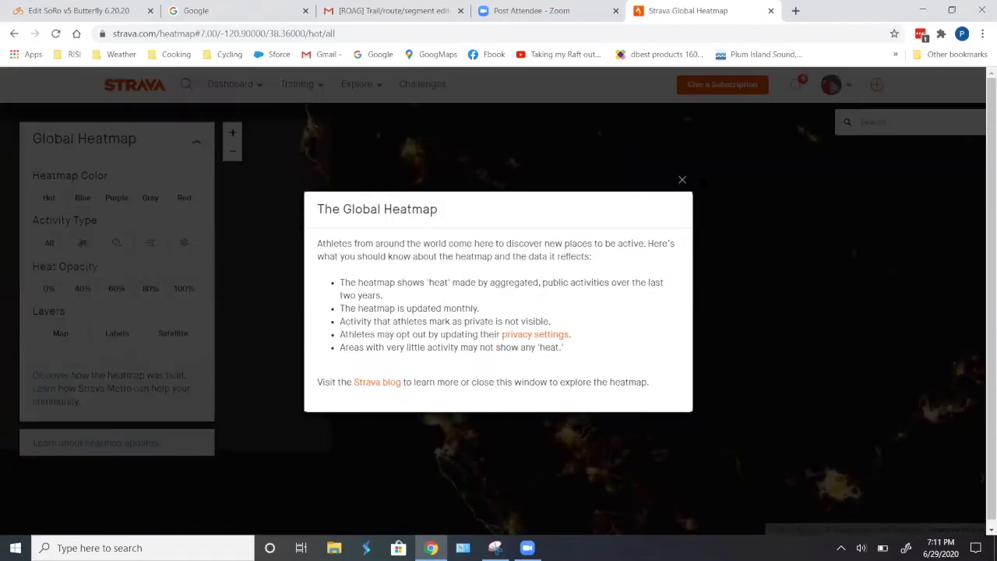
- Close the Global Heatmap introduction and switch the heatmap colour to Gray
{"action": "left_click", "coordinate": [681, 179]}
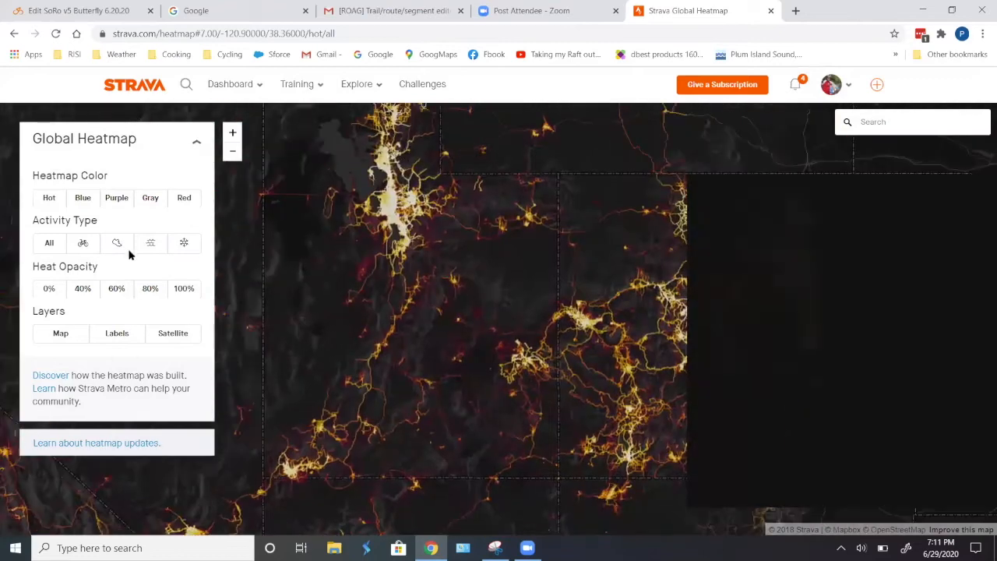
{"action": "left_click", "coordinate": [151, 199]}
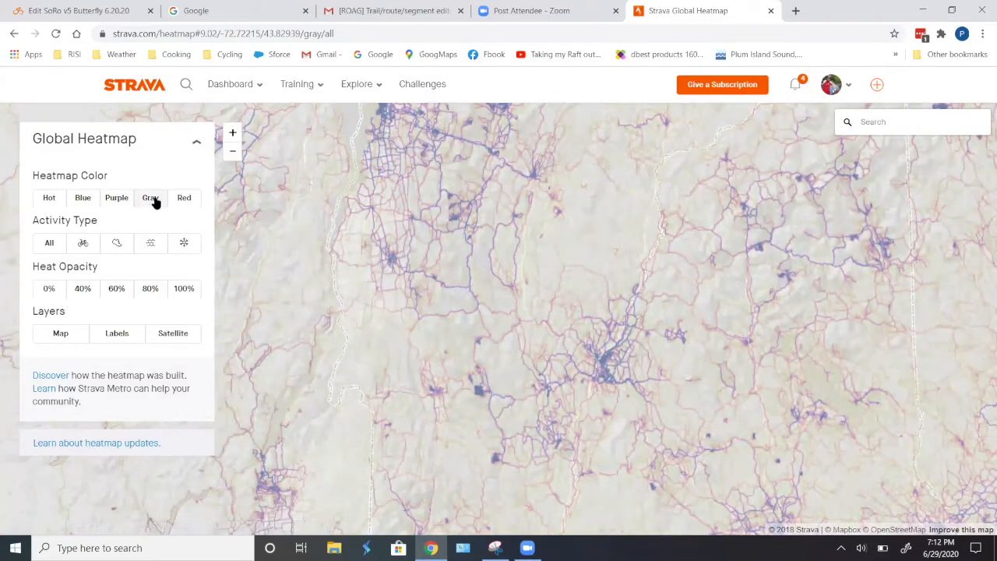
- Zoom and pan the heatmap over the route's region, toggling the Map layer off and on
{"action": "scroll", "coordinate": [546, 330], "scroll_direction": "up", "scroll_amount": 5}
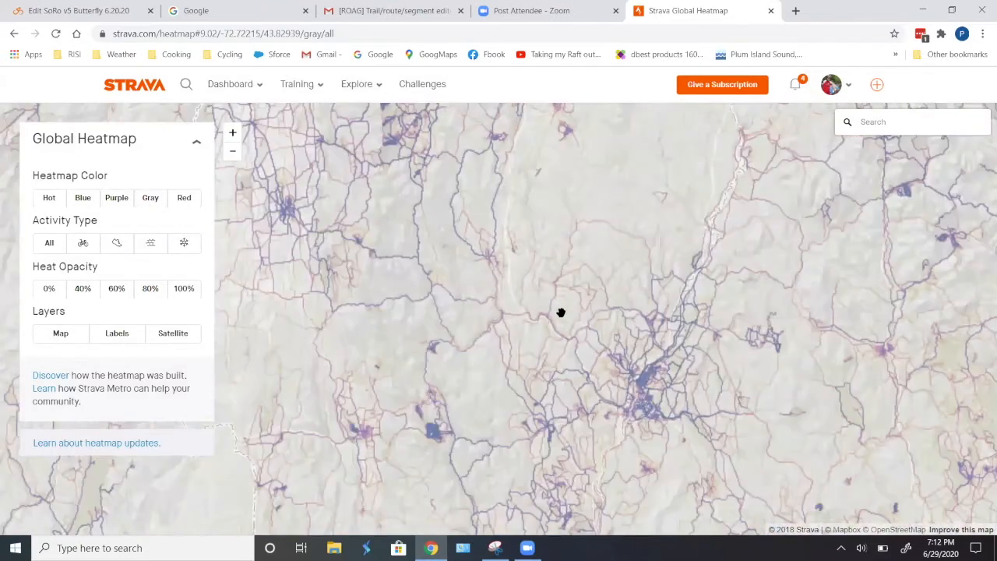
{"action": "left_click_drag", "start_coordinate": [541, 252], "coordinate": [539, 369]}
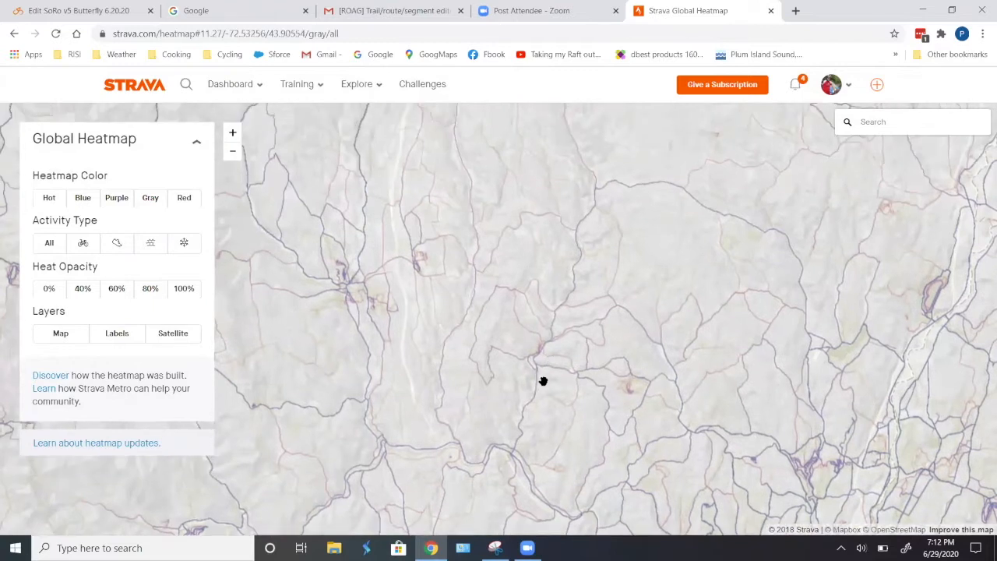
{"action": "left_click_drag", "start_coordinate": [517, 407], "coordinate": [561, 361]}
{"action": "scroll", "coordinate": [538, 287], "scroll_direction": "up", "scroll_amount": 3}
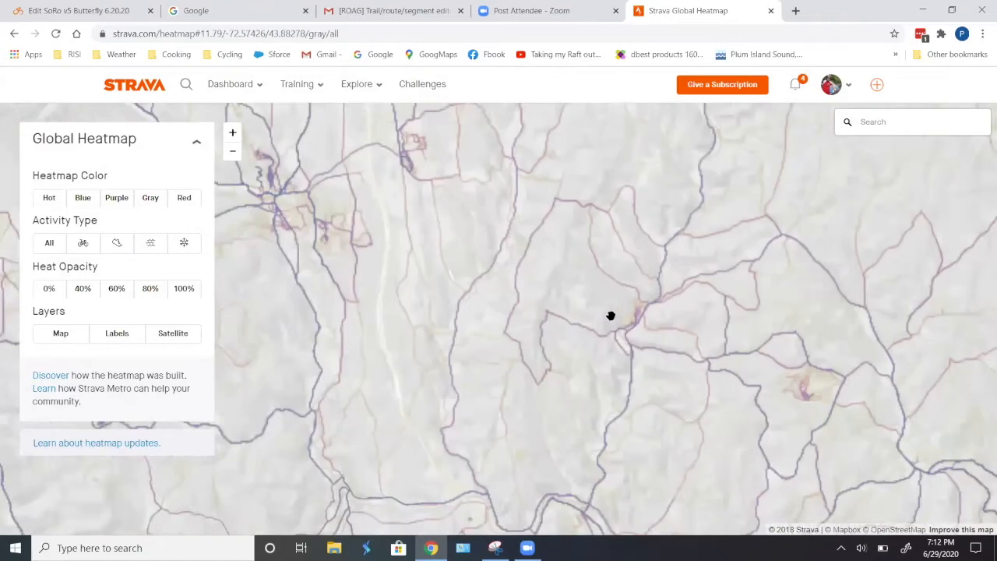
{"action": "scroll", "coordinate": [656, 346], "scroll_direction": "up", "scroll_amount": 2}
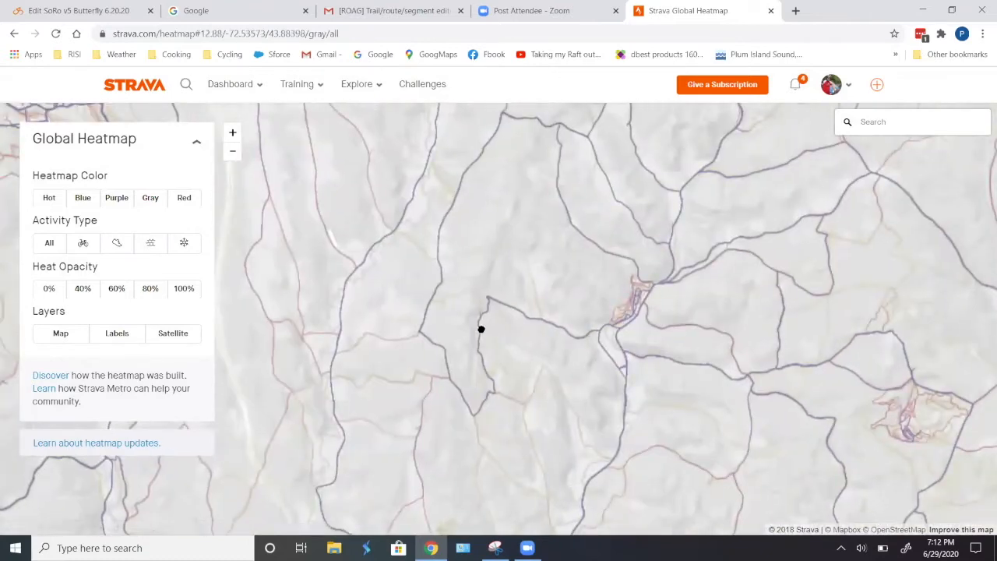
{"action": "left_click_drag", "start_coordinate": [482, 329], "coordinate": [572, 324]}
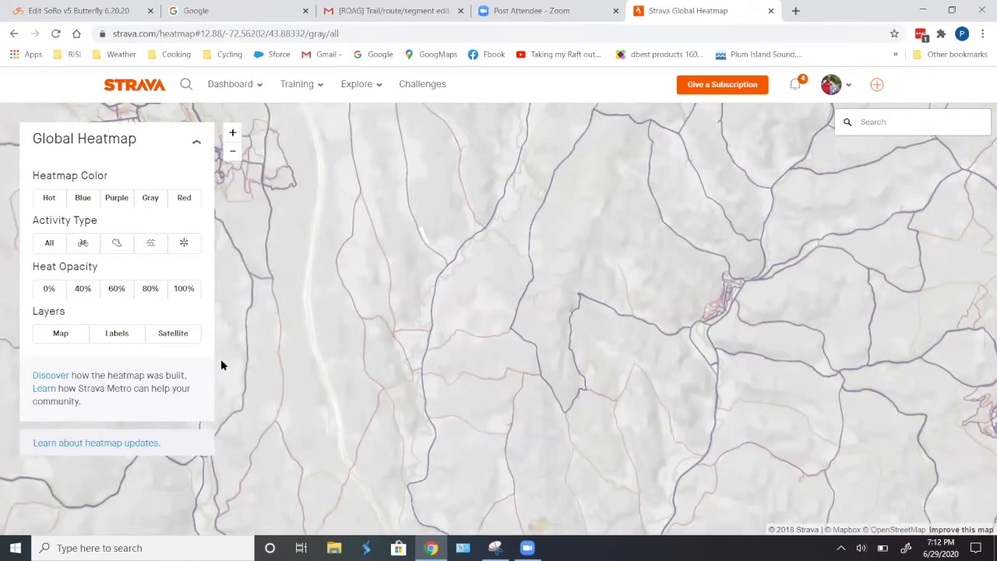
{"action": "left_click", "coordinate": [60, 335]}
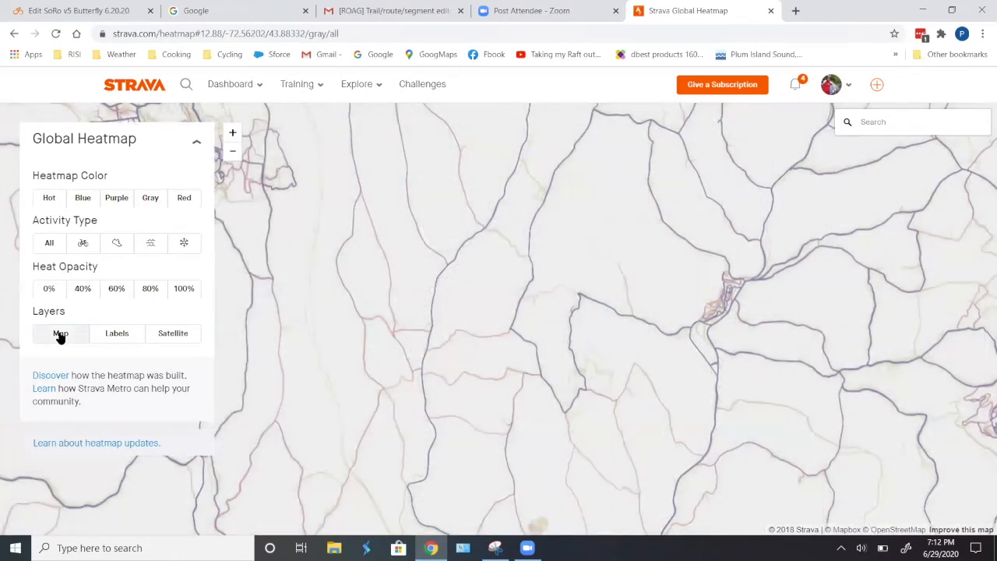
{"action": "left_click", "coordinate": [60, 334]}
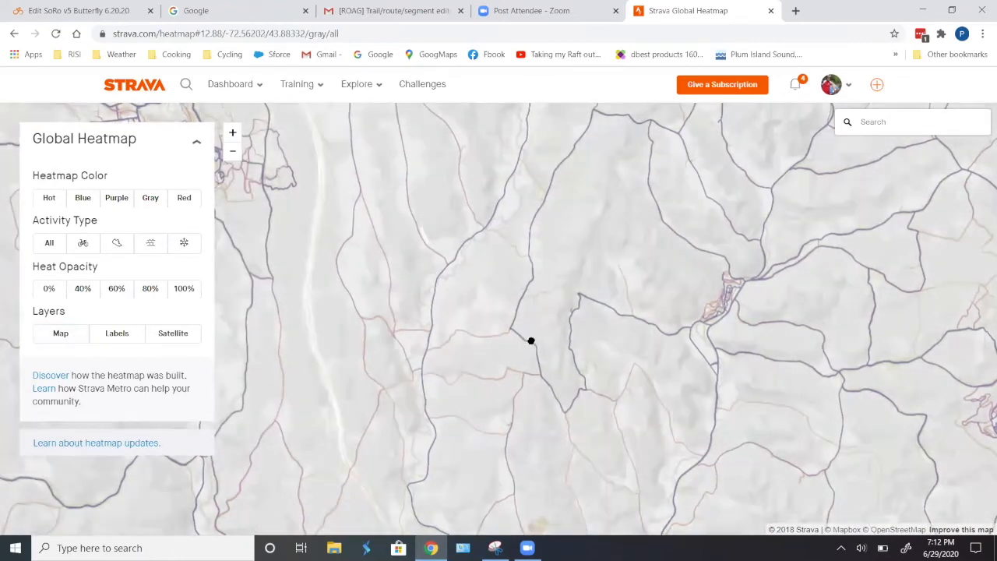
- Zoom into the heatmap around Brocklebank Road and Quarry Road to examine how heavily nearby roads are used
{"action": "scroll", "coordinate": [624, 312], "scroll_direction": "down", "scroll_amount": 4}
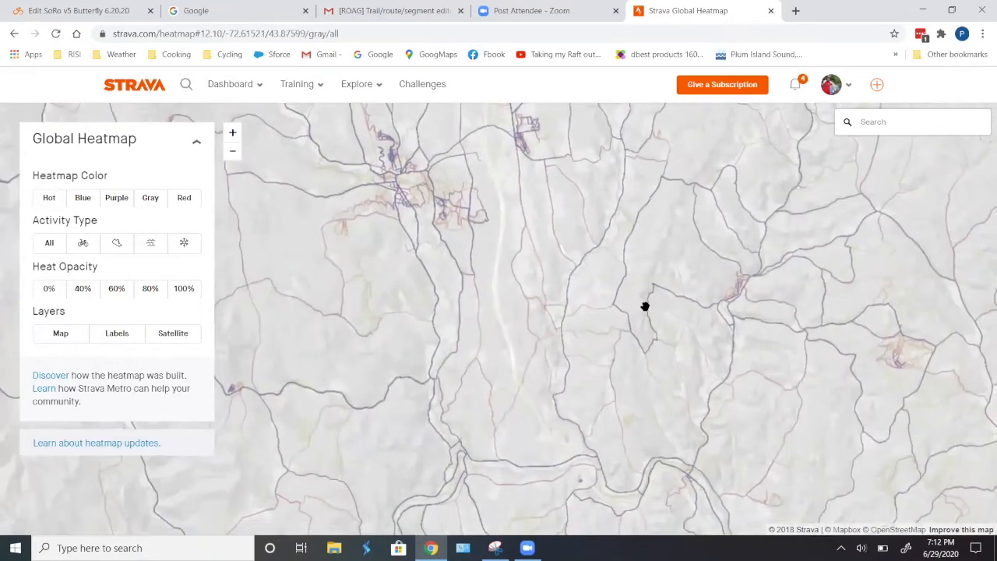
{"action": "scroll", "coordinate": [645, 308], "scroll_direction": "down", "scroll_amount": 5}
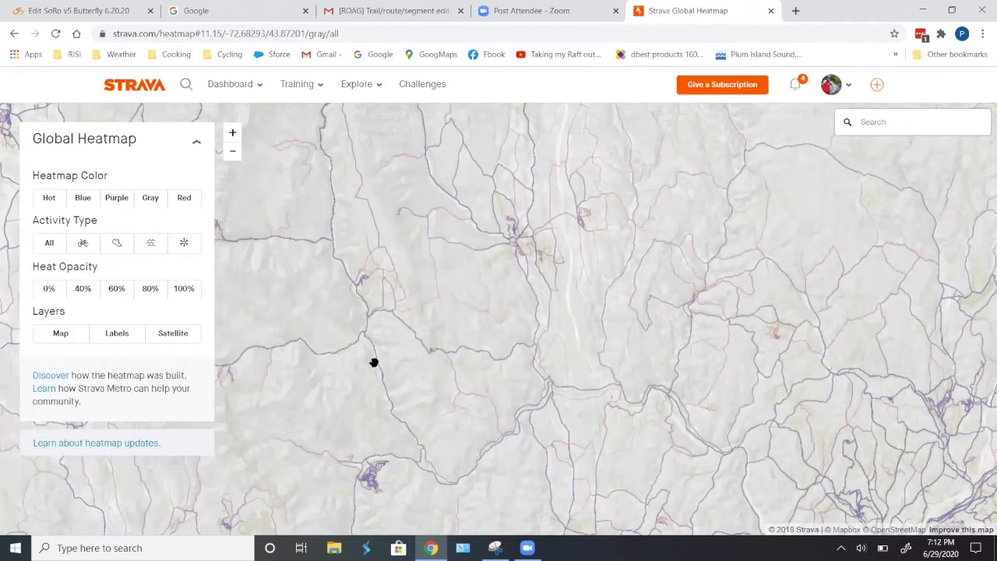
{"action": "left_click", "coordinate": [121, 341]}
{"action": "scroll", "coordinate": [728, 411], "scroll_direction": "up", "scroll_amount": 10}
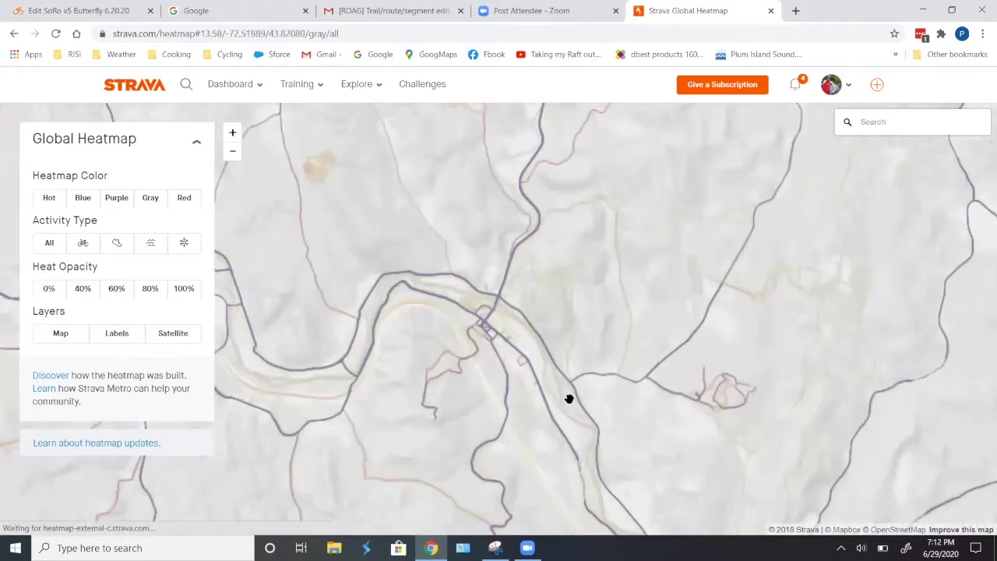
{"action": "scroll", "coordinate": [570, 399], "scroll_direction": "up", "scroll_amount": 3}
{"action": "left_click_drag", "start_coordinate": [596, 235], "coordinate": [613, 398]}
{"action": "left_click_drag", "start_coordinate": [611, 281], "coordinate": [595, 452]}
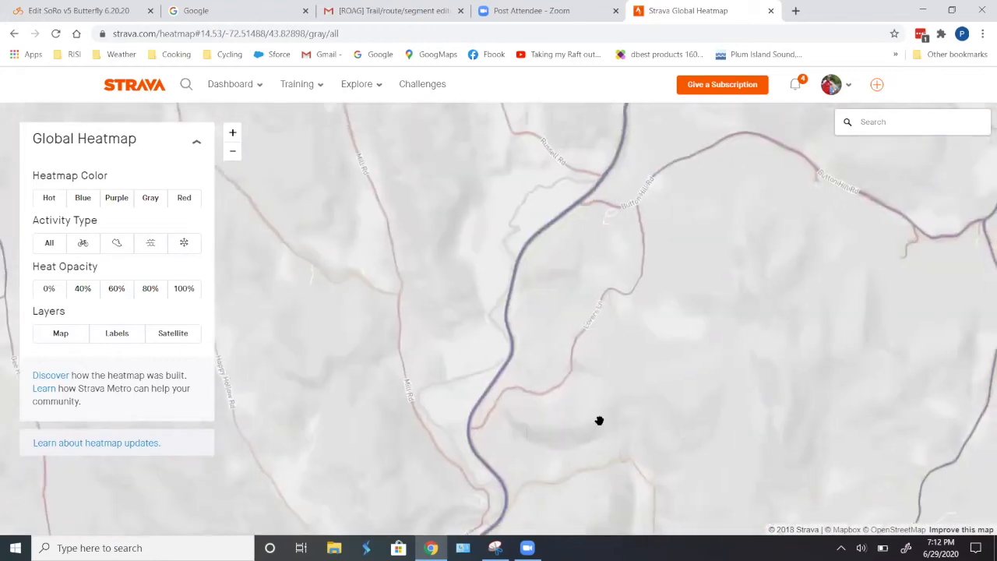
{"action": "left_click_drag", "start_coordinate": [604, 295], "coordinate": [570, 423]}
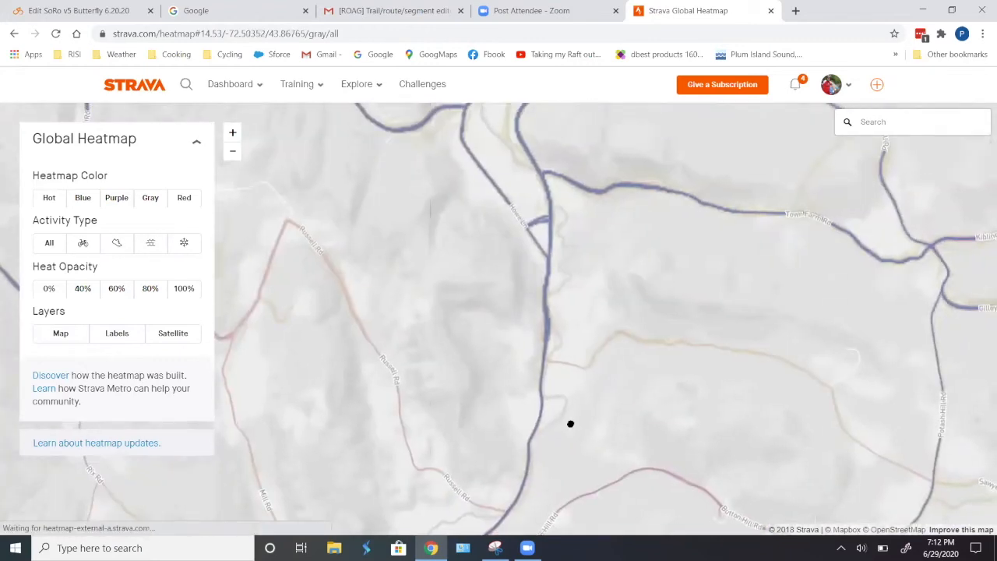
{"action": "left_click_drag", "start_coordinate": [654, 254], "coordinate": [470, 496]}
{"action": "left_click_drag", "start_coordinate": [788, 262], "coordinate": [652, 327]}
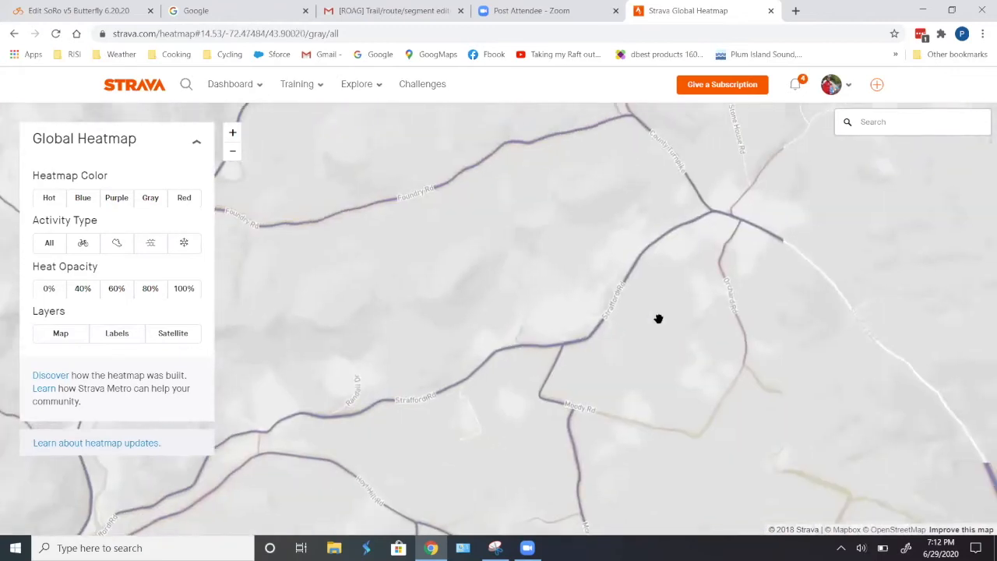
{"action": "left_click_drag", "start_coordinate": [757, 292], "coordinate": [566, 439]}
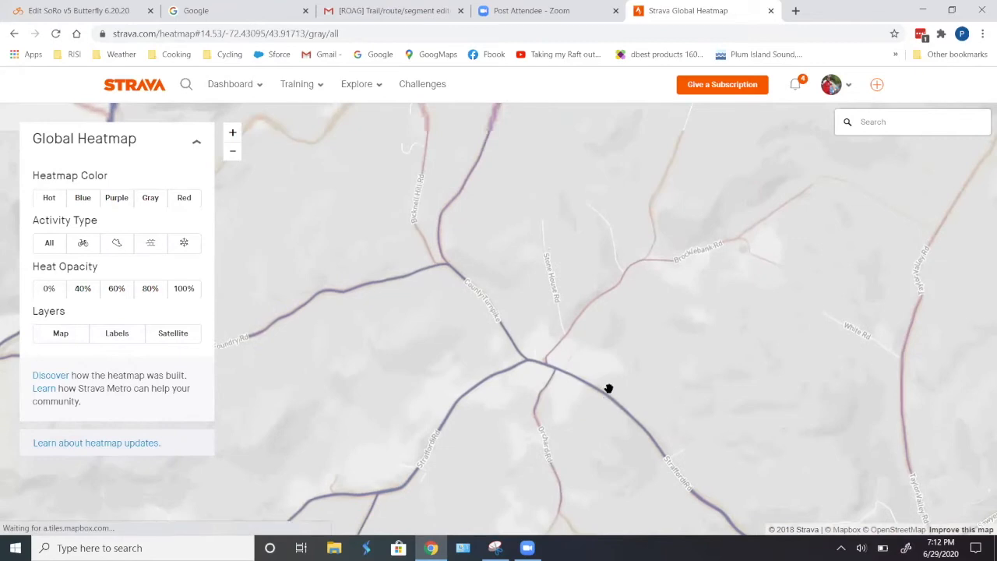
{"action": "left_click_drag", "start_coordinate": [688, 334], "coordinate": [637, 468]}
{"action": "left_click_drag", "start_coordinate": [661, 300], "coordinate": [636, 377]}
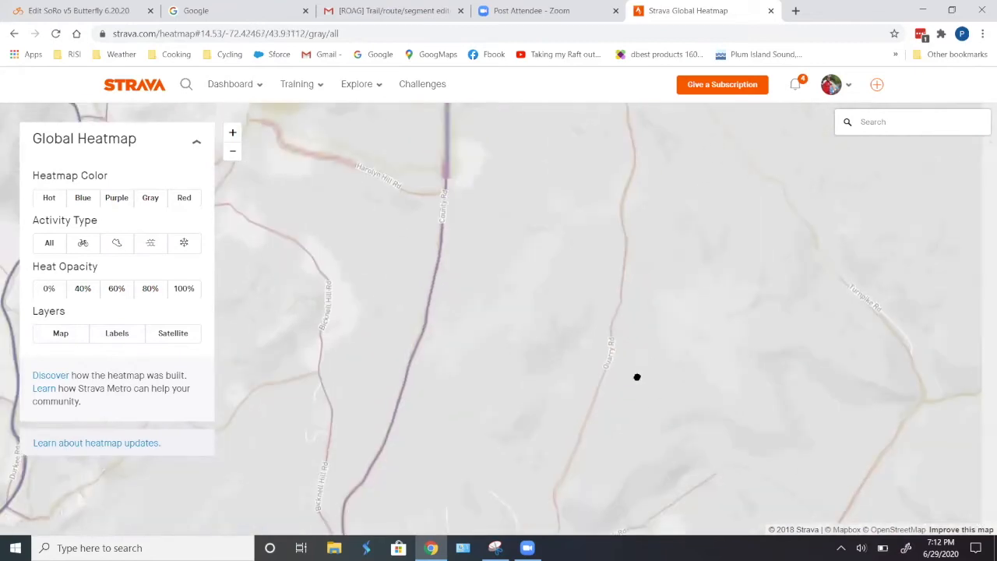
{"action": "scroll", "coordinate": [647, 337], "scroll_direction": "down", "scroll_amount": 3}
{"action": "scroll", "coordinate": [634, 345], "scroll_direction": "up", "scroll_amount": 2}
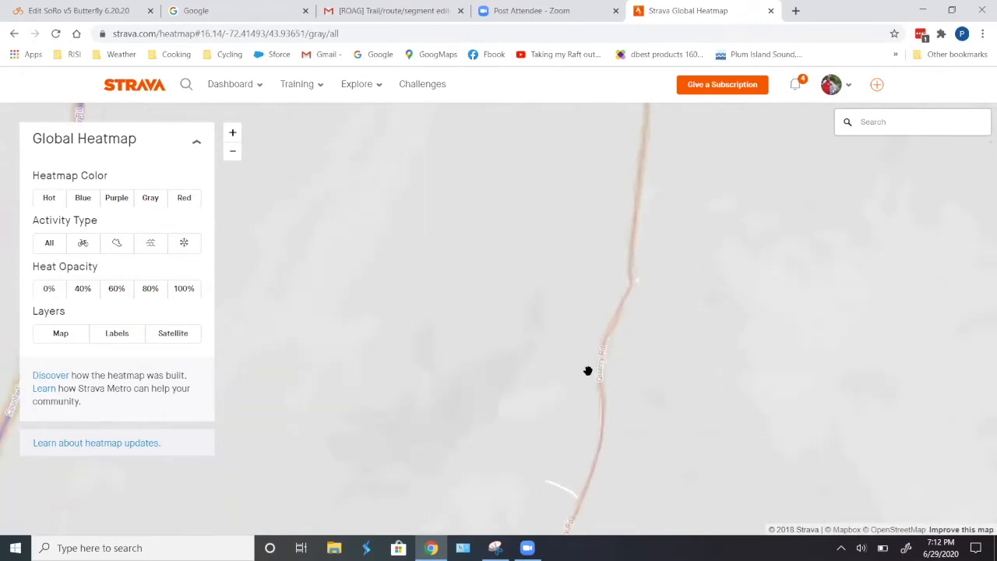
{"action": "scroll", "coordinate": [592, 367], "scroll_direction": "down", "scroll_amount": 3}
{"action": "left_click_drag", "start_coordinate": [653, 230], "coordinate": [613, 392]}
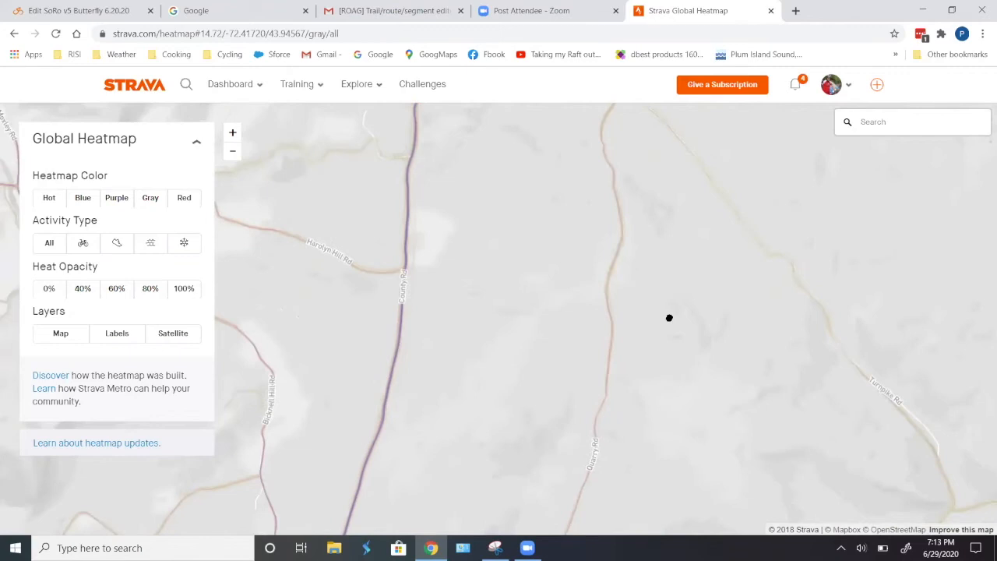
{"action": "scroll", "coordinate": [661, 351], "scroll_direction": "down", "scroll_amount": 1}
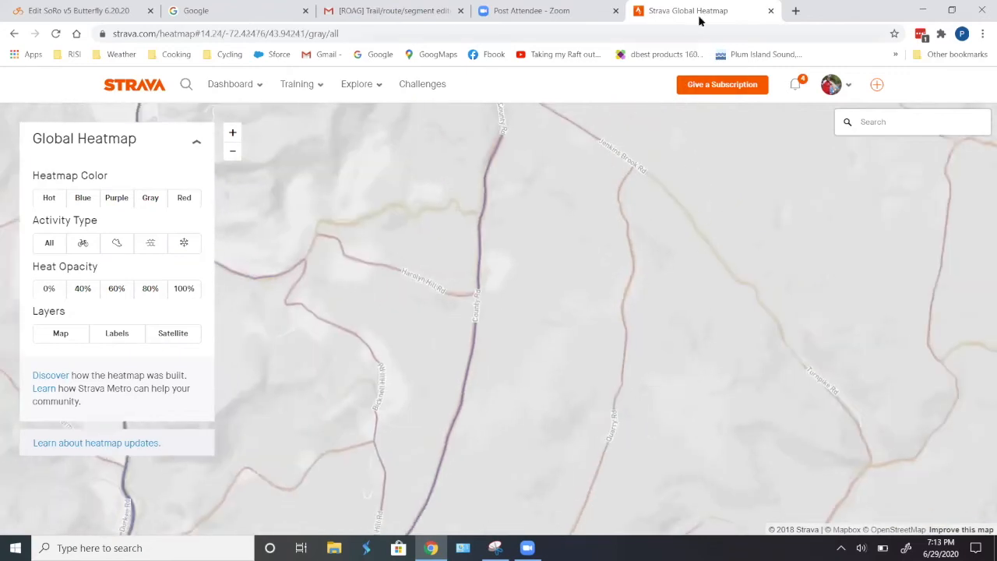
- Detach the heatmap tab into its own window and switch the heatmap to the Satellite layer
{"action": "left_click_drag", "start_coordinate": [701, 14], "coordinate": [696, 260]}
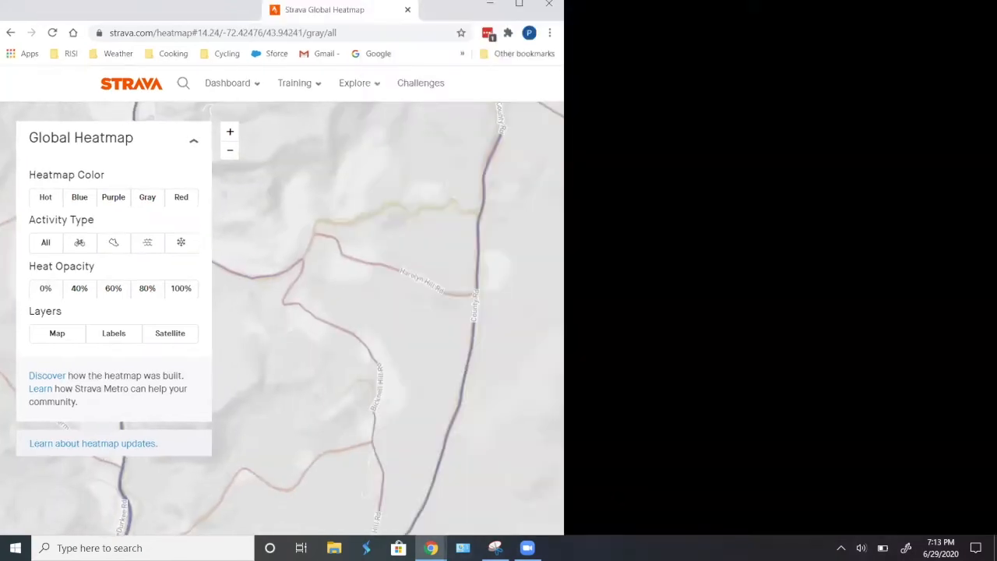
{"action": "key", "text": "alt+Tab"}
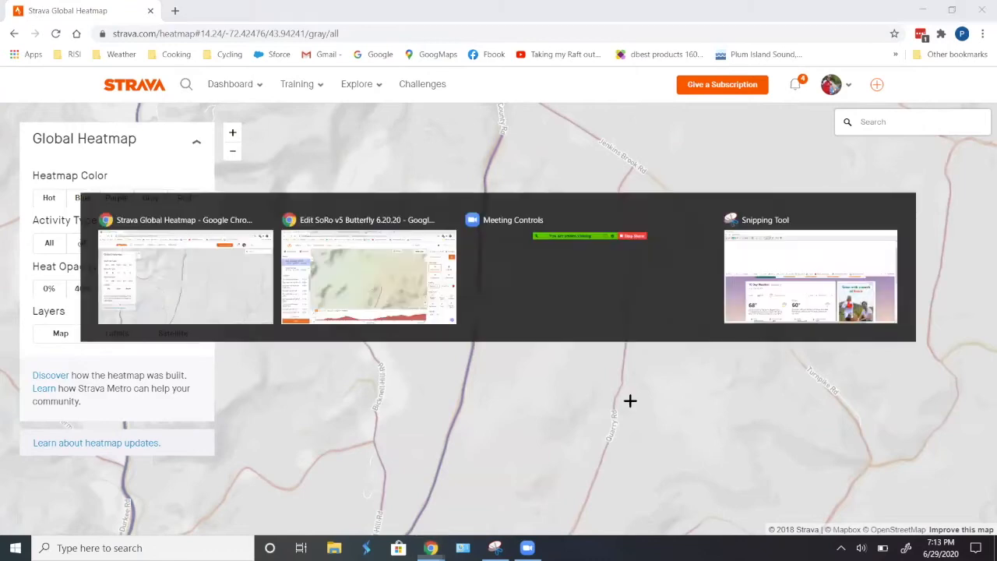
{"action": "key", "text": "alt+Tab"}
{"action": "left_click_drag", "start_coordinate": [623, 422], "coordinate": [632, 330]}
{"action": "left_click", "coordinate": [170, 334]}
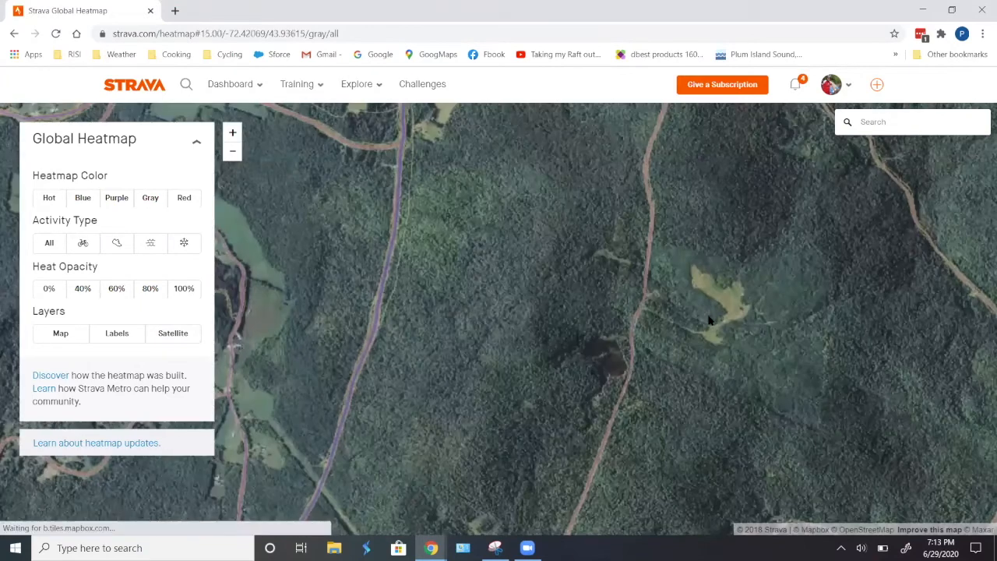
- Switch the route editor's base map to Satellite
{"action": "key", "text": "alt+Tab"}
{"action": "mouse_move", "coordinate": [797, 127]}
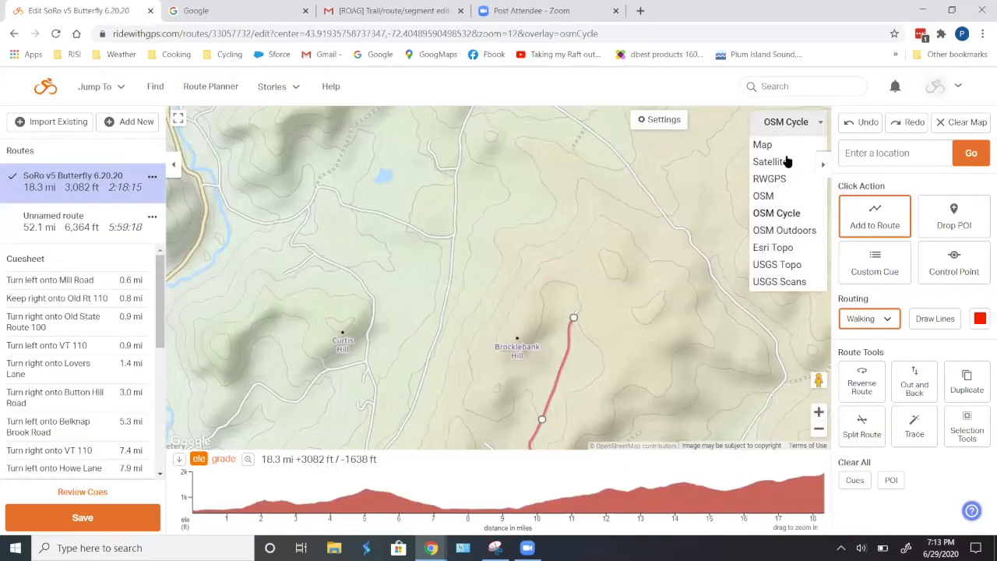
{"action": "left_click", "coordinate": [785, 161]}
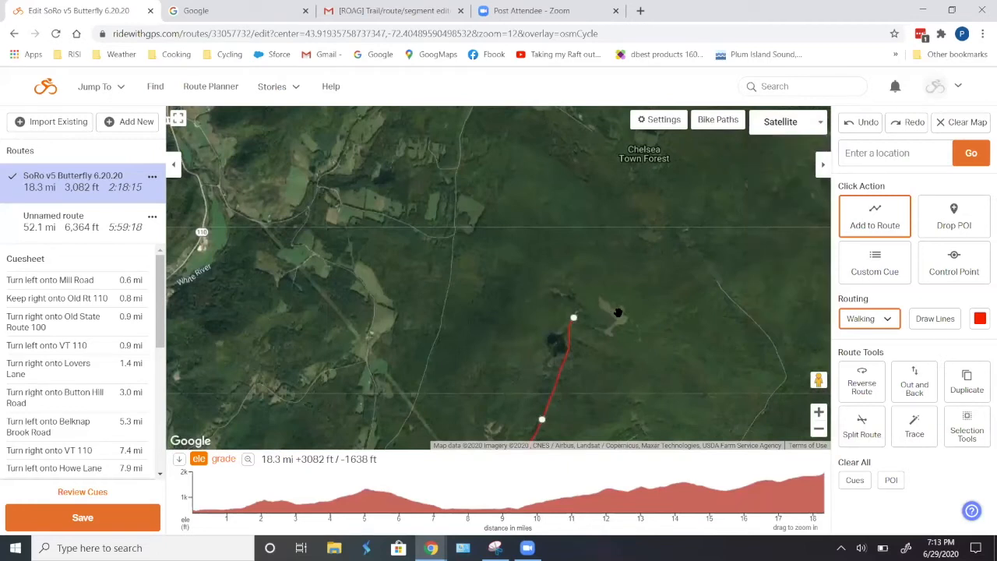
{"action": "key", "text": "alt+Tab"}
{"action": "key", "text": "alt+Tab"}
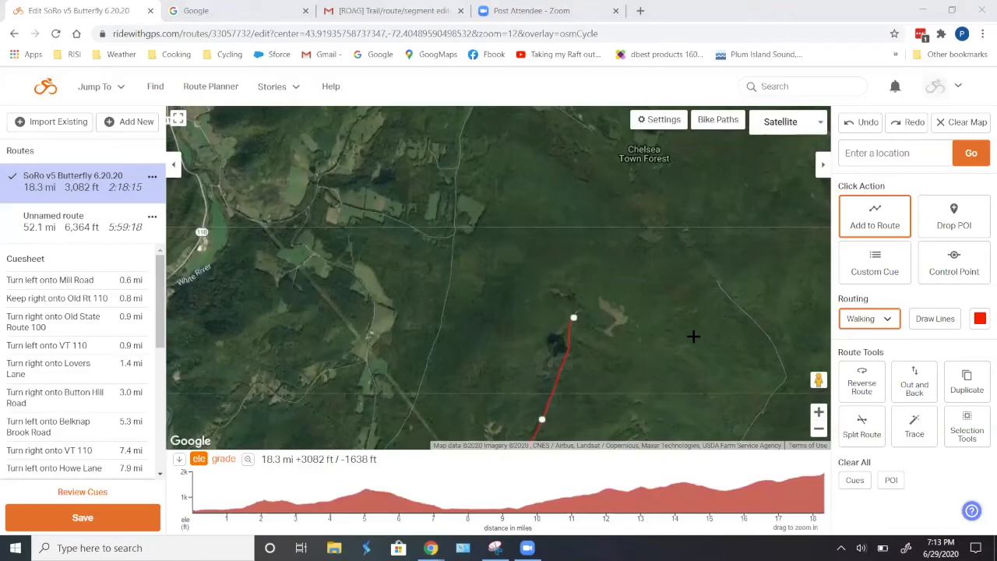
- Add route points extending north from the route end, using Draw Lines routing
{"action": "left_click", "coordinate": [575, 288]}
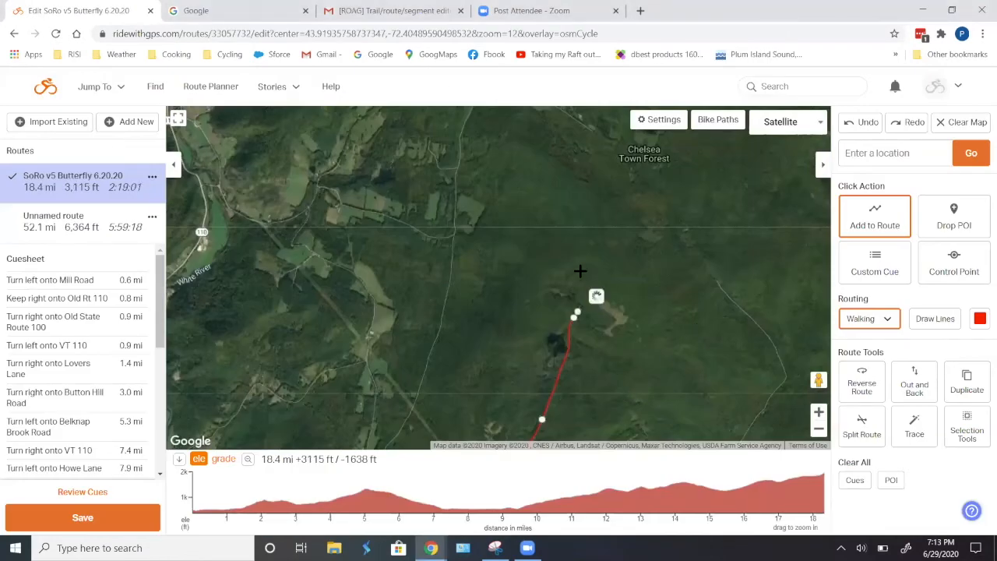
{"action": "left_click", "coordinate": [933, 320]}
{"action": "left_click", "coordinate": [580, 285]}
{"action": "left_click", "coordinate": [583, 261]}
- Pan the satellite heatmap north along the track to check where it leads
{"action": "key", "text": "alt+Tab"}
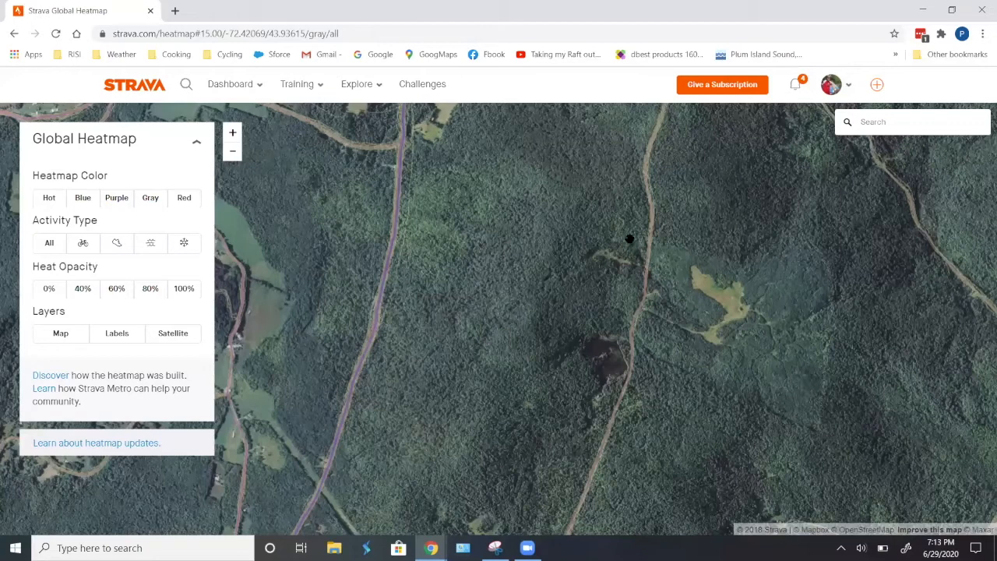
{"action": "left_click_drag", "start_coordinate": [575, 250], "coordinate": [559, 361]}
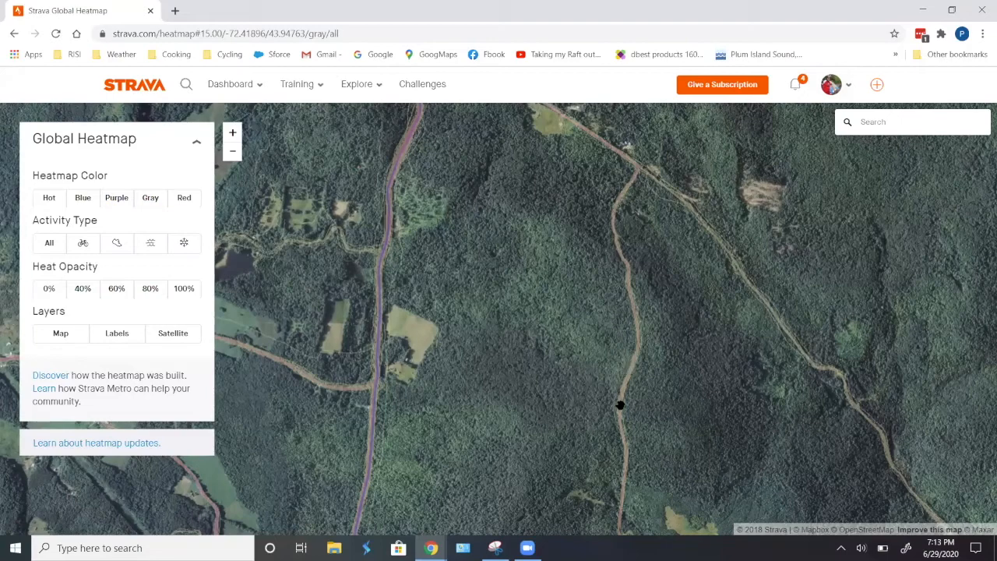
- Zoom and pan the satellite heatmap to examine the tracks and roads north of the route
{"action": "scroll", "coordinate": [620, 405], "scroll_direction": "up", "scroll_amount": 3}
{"action": "scroll", "coordinate": [624, 384], "scroll_direction": "up", "scroll_amount": 3}
{"action": "scroll", "coordinate": [643, 366], "scroll_direction": "down", "scroll_amount": 5}
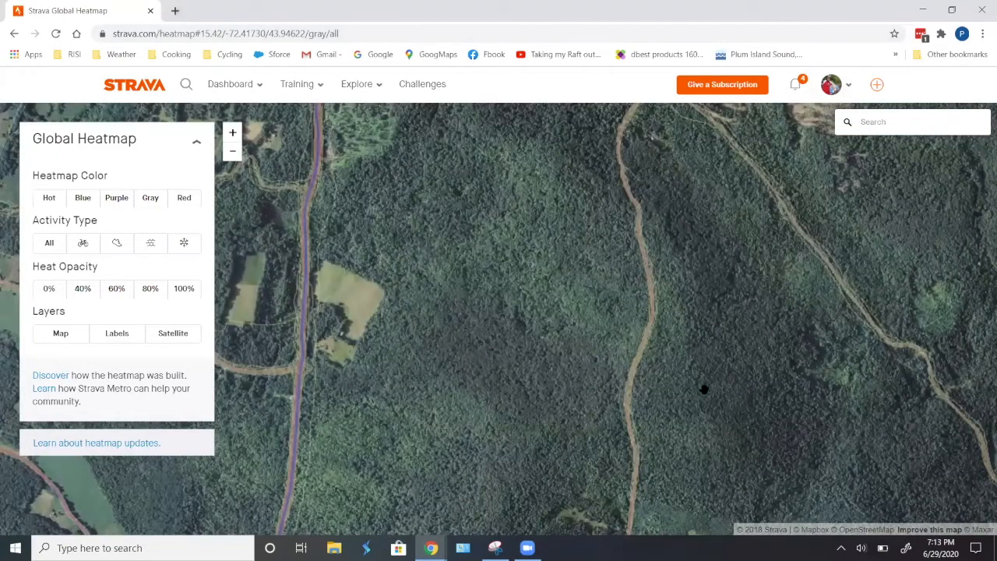
{"action": "scroll", "coordinate": [703, 389], "scroll_direction": "down", "scroll_amount": 4}
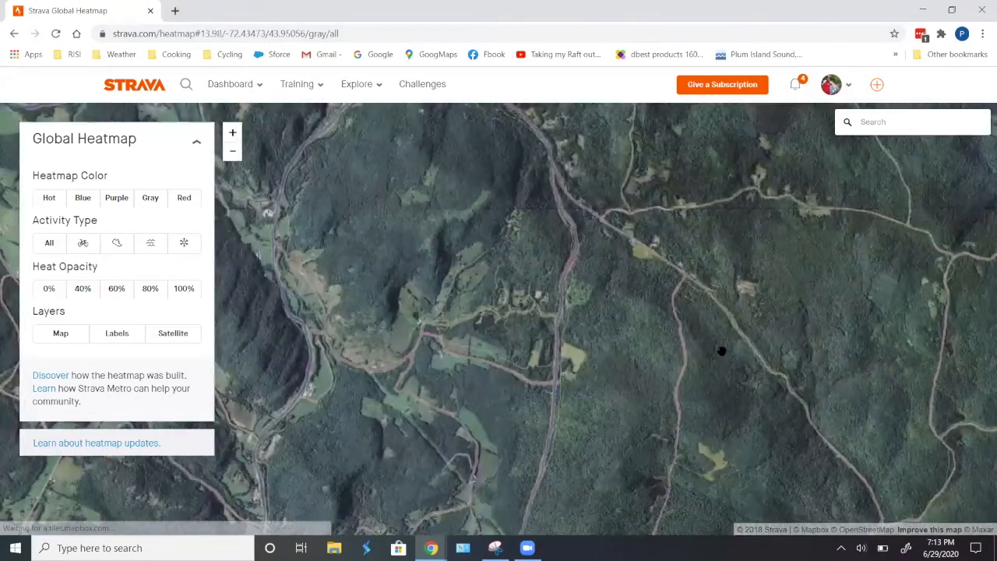
{"action": "left_click_drag", "start_coordinate": [703, 444], "coordinate": [693, 392]}
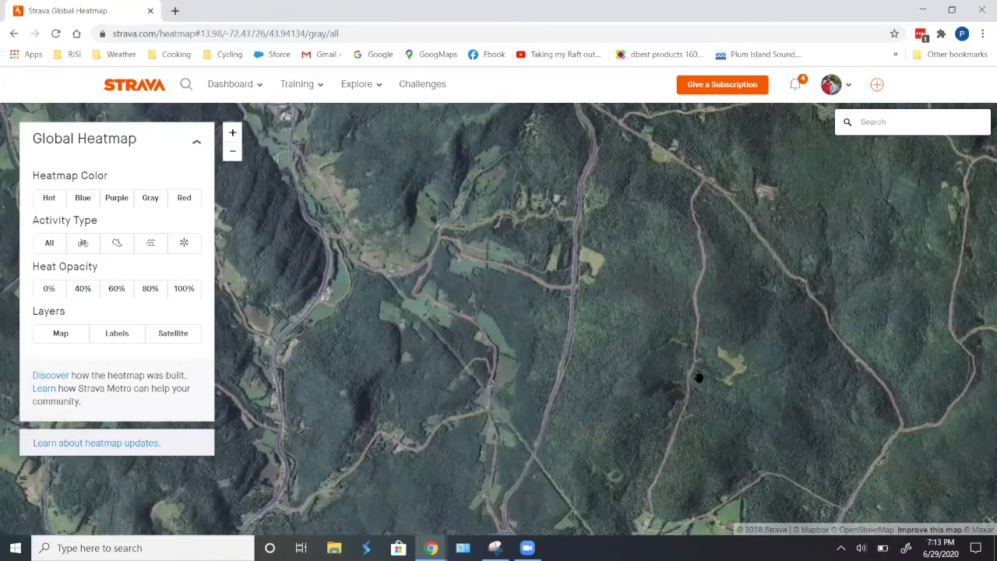
{"action": "scroll", "coordinate": [699, 379], "scroll_direction": "up", "scroll_amount": 3}
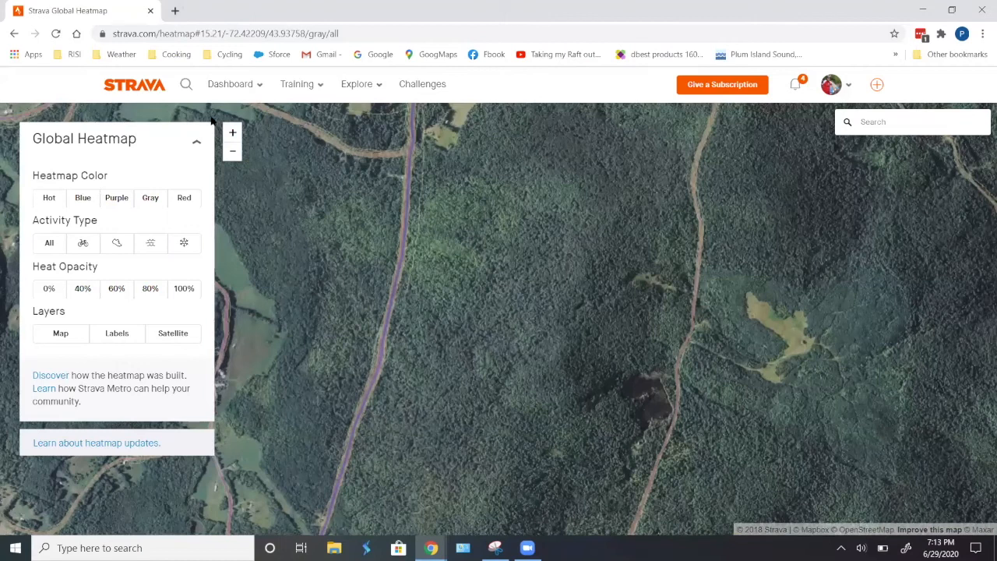
- Open the VT Gravel Finder bookmark in a new tab and switch to its Roads by Classification map
{"action": "left_click", "coordinate": [176, 9]}
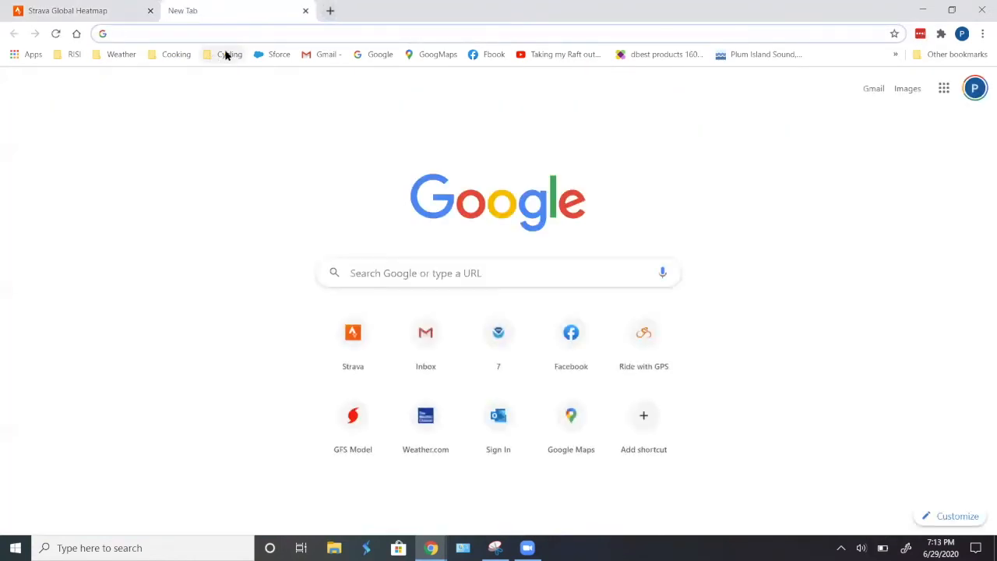
{"action": "left_click", "coordinate": [225, 53]}
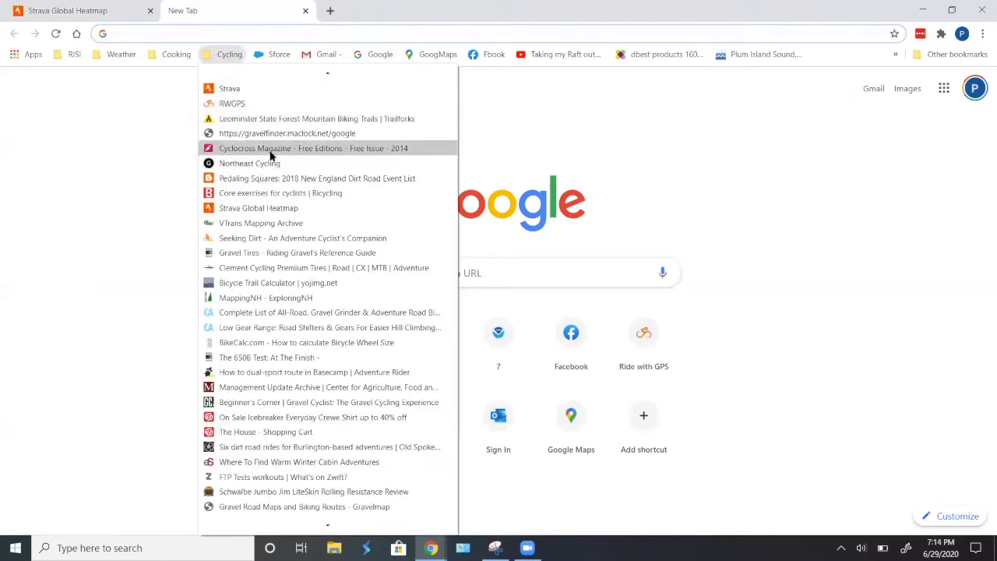
{"action": "left_click", "coordinate": [297, 133]}
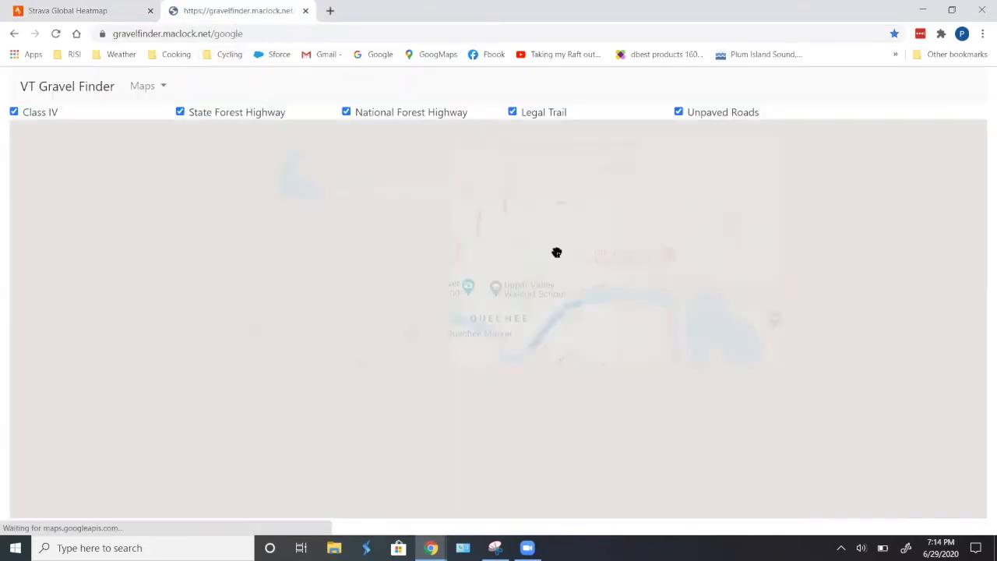
{"action": "left_click", "coordinate": [163, 85]}
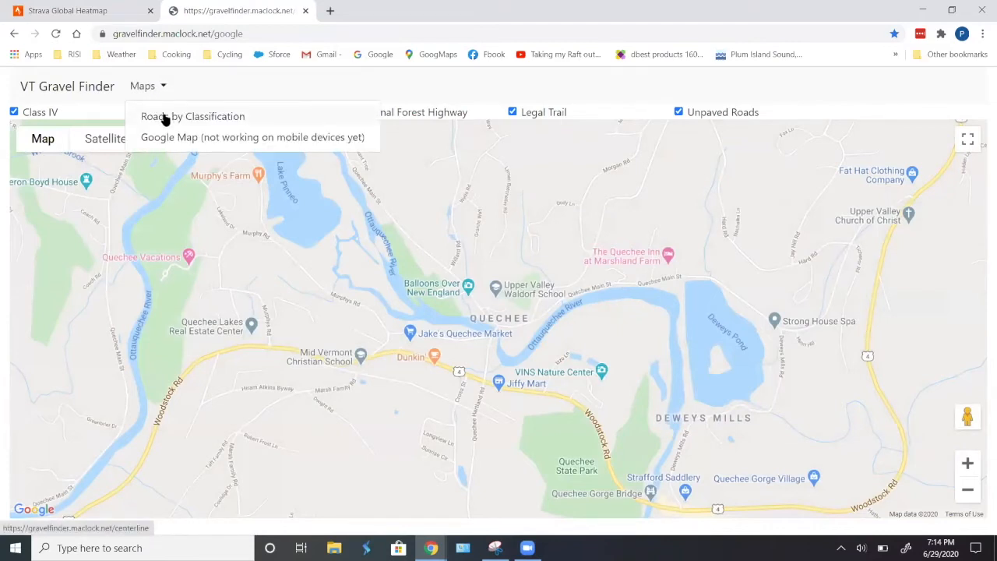
{"action": "left_click", "coordinate": [165, 117]}
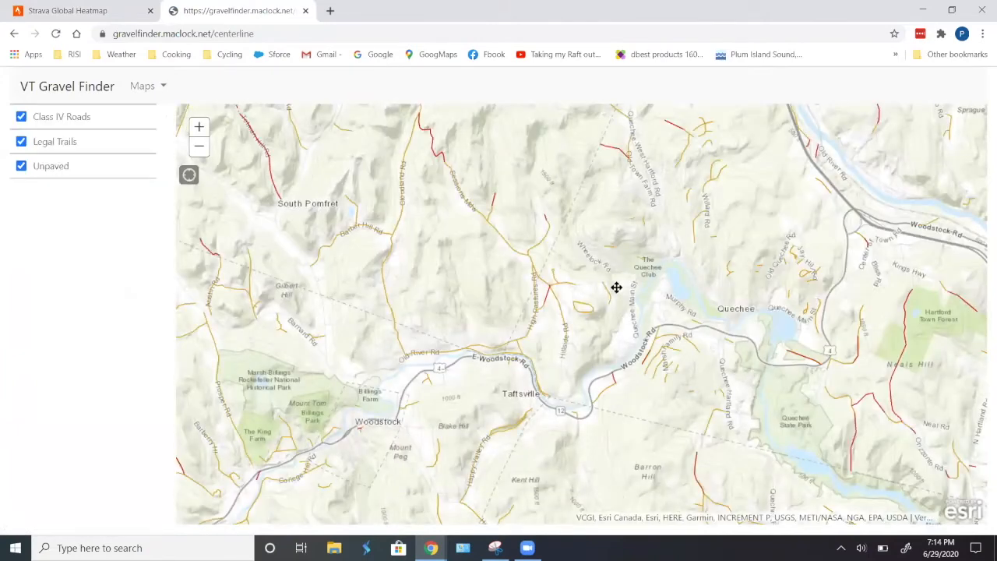
- Move the Gravel Finder map to the Tunbridge area and turn off the Unpaved roads layer
{"action": "left_click_drag", "start_coordinate": [616, 288], "coordinate": [615, 381]}
{"action": "scroll", "coordinate": [560, 329], "scroll_direction": "down", "scroll_amount": 1}
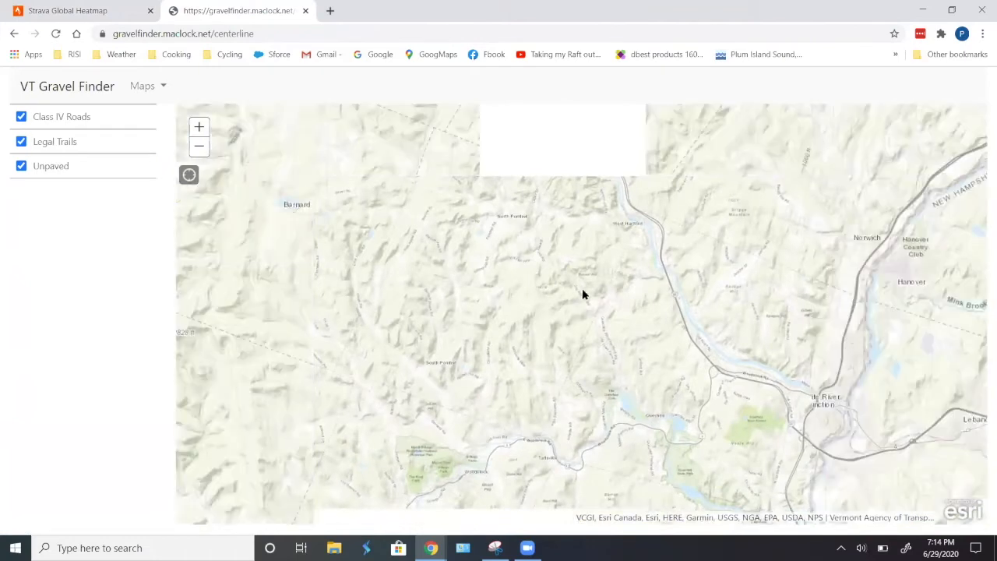
{"action": "left_click_drag", "start_coordinate": [502, 332], "coordinate": [508, 408]}
{"action": "left_click_drag", "start_coordinate": [553, 285], "coordinate": [496, 373]}
{"action": "left_click_drag", "start_coordinate": [550, 304], "coordinate": [566, 369]}
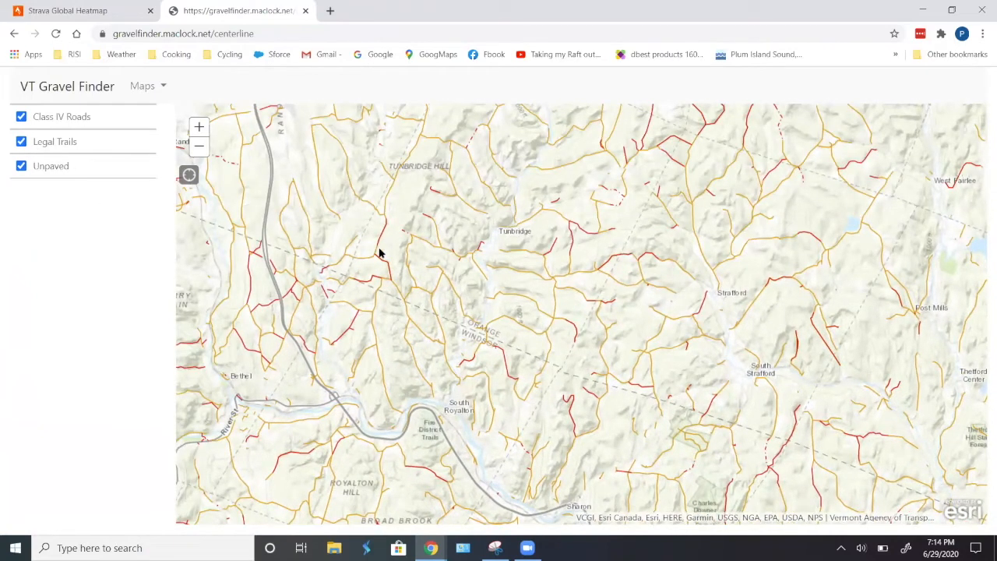
{"action": "left_click", "coordinate": [21, 166]}
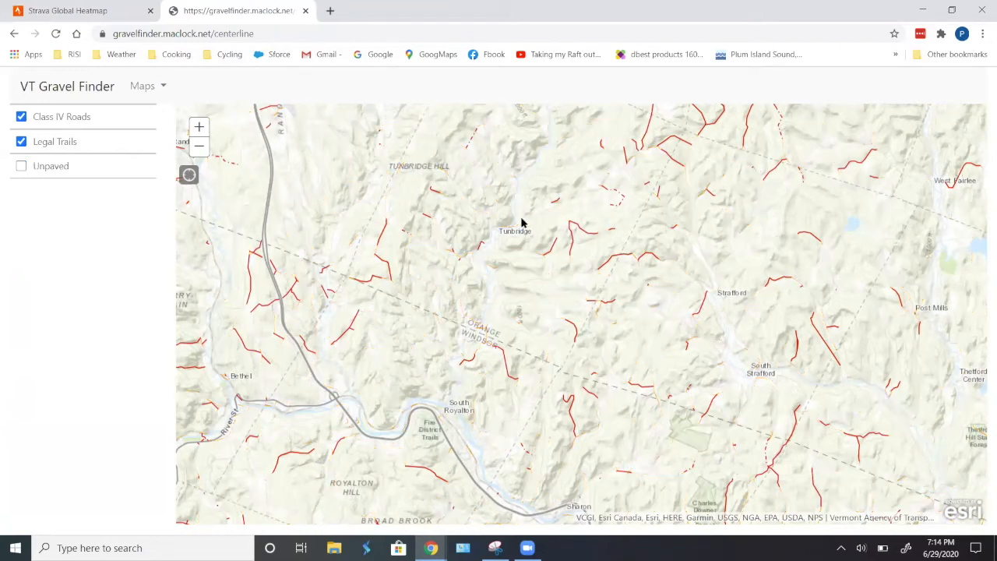
- Pan and zoom the Gravel Finder map to examine the Class IV roads north of Tunbridge
{"action": "left_click_drag", "start_coordinate": [613, 304], "coordinate": [616, 391]}
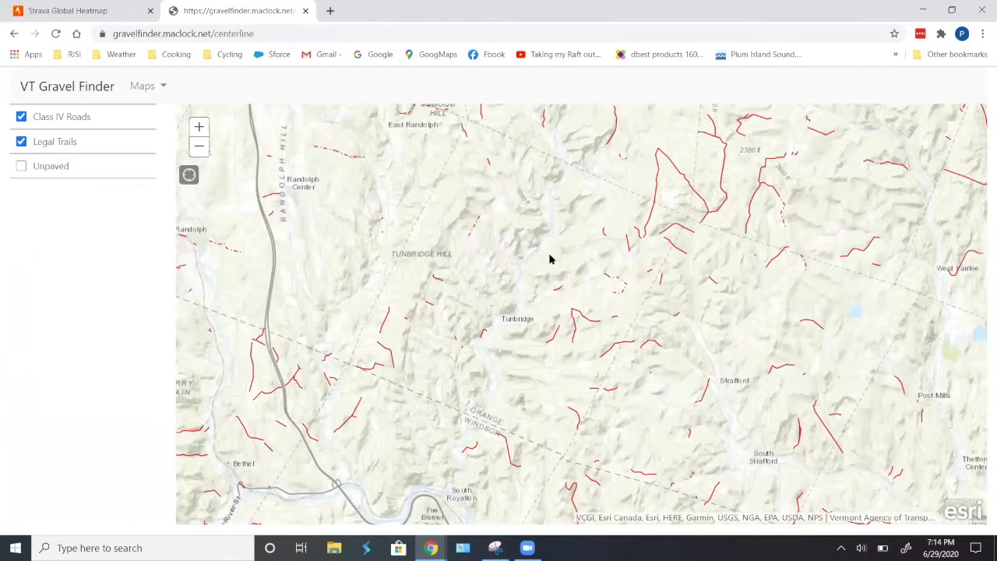
{"action": "scroll", "coordinate": [639, 248], "scroll_direction": "up", "scroll_amount": 1}
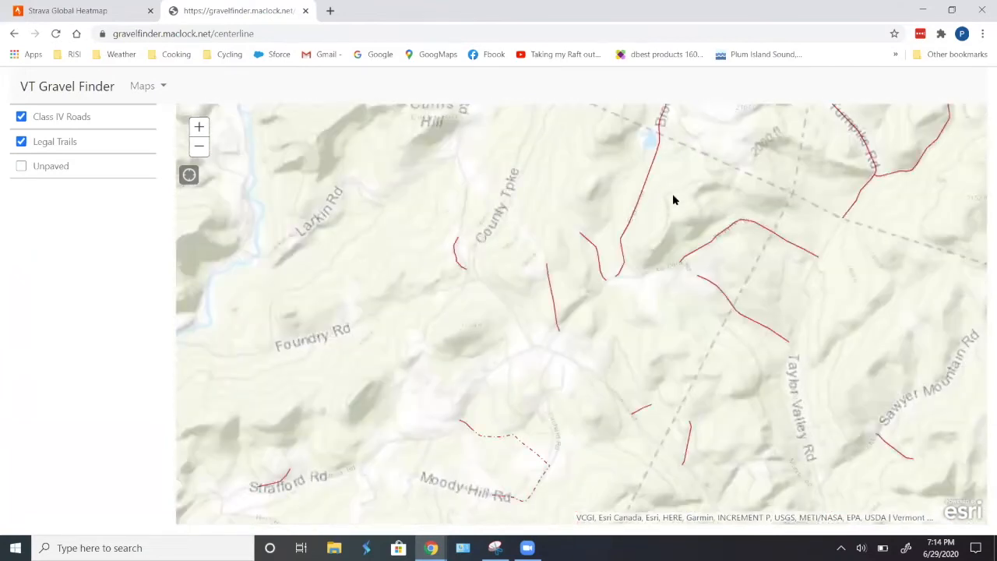
{"action": "left_click_drag", "start_coordinate": [674, 205], "coordinate": [628, 322]}
{"action": "left_click_drag", "start_coordinate": [606, 178], "coordinate": [559, 373]}
{"action": "scroll", "coordinate": [618, 317], "scroll_direction": "up", "scroll_amount": 1}
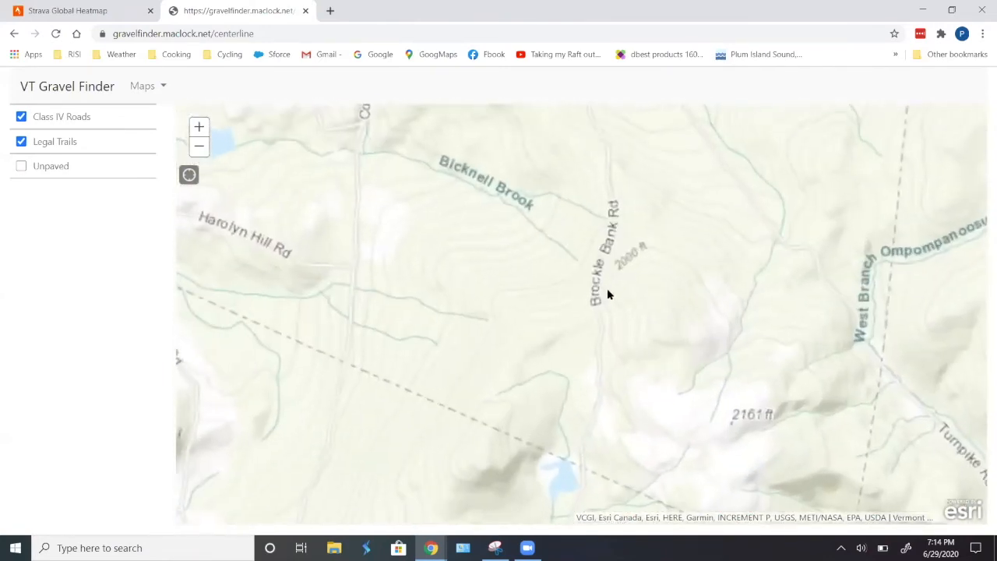
{"action": "scroll", "coordinate": [607, 288], "scroll_direction": "down", "scroll_amount": 1}
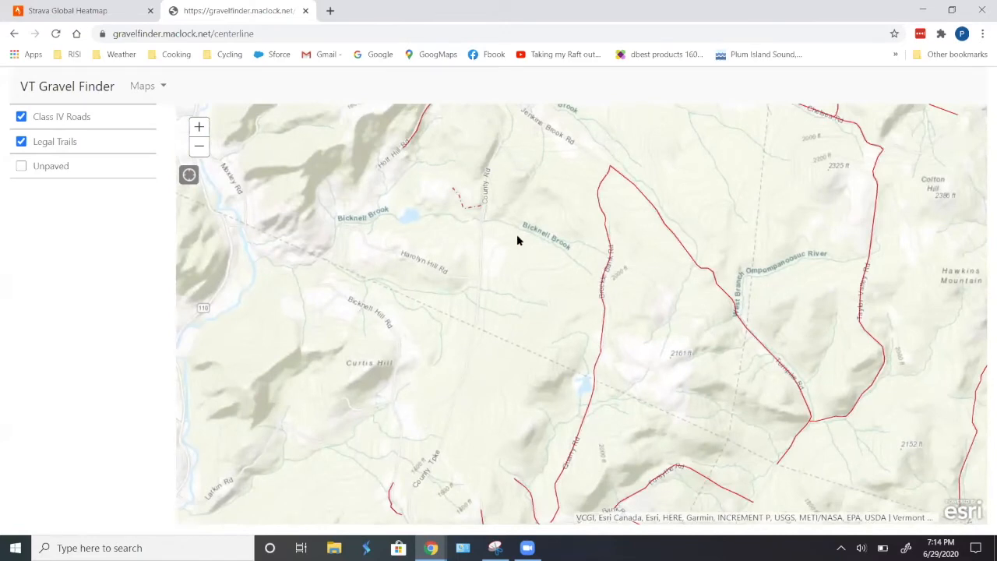
- Open the Strava dashboard in a new browser tab
{"action": "left_click", "coordinate": [56, 15]}
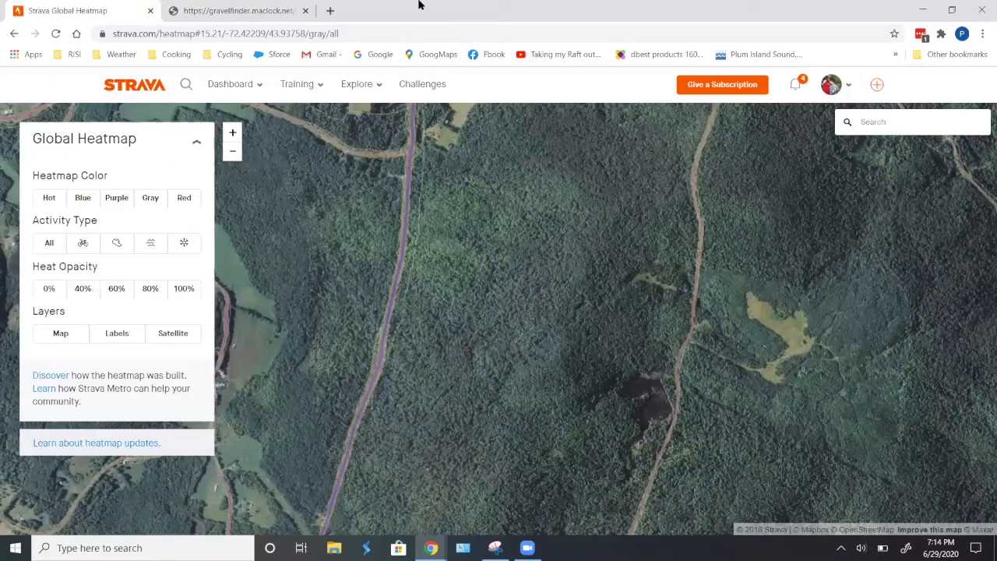
{"action": "left_click", "coordinate": [329, 11]}
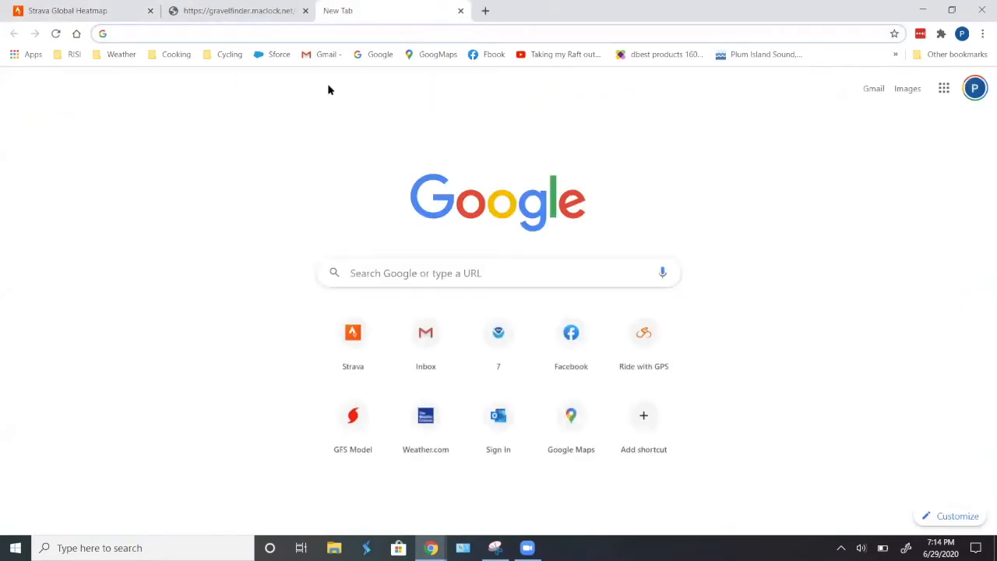
{"action": "left_click", "coordinate": [229, 55]}
{"action": "left_click", "coordinate": [376, 89]}
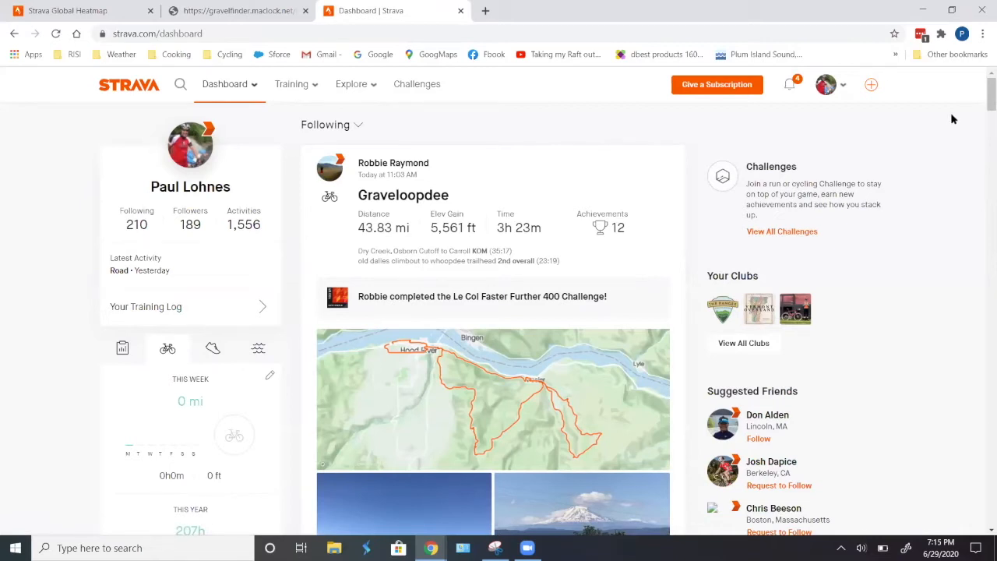
- Open Strava's route builder to create a new route
{"action": "mouse_move", "coordinate": [870, 90]}
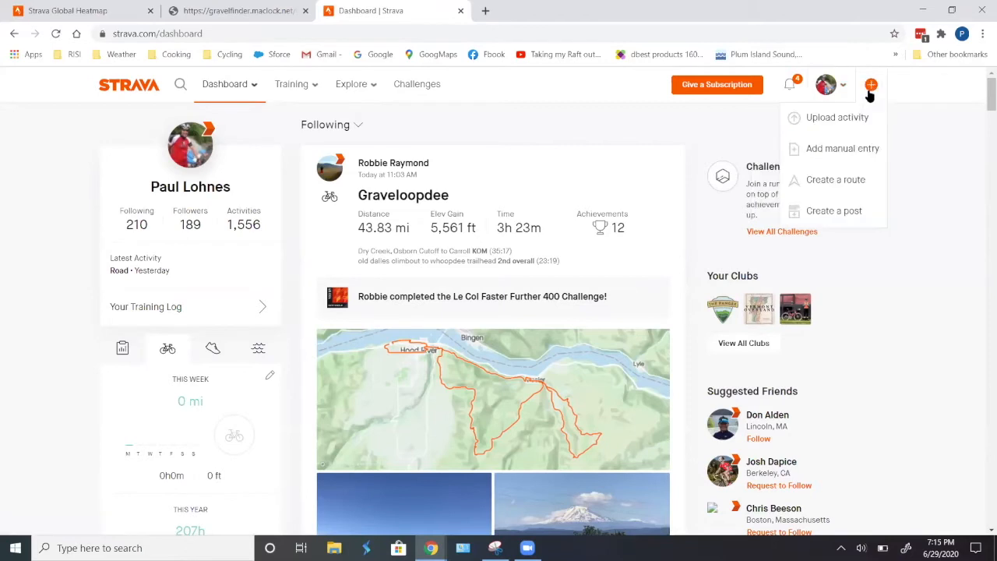
{"action": "left_click", "coordinate": [847, 122]}
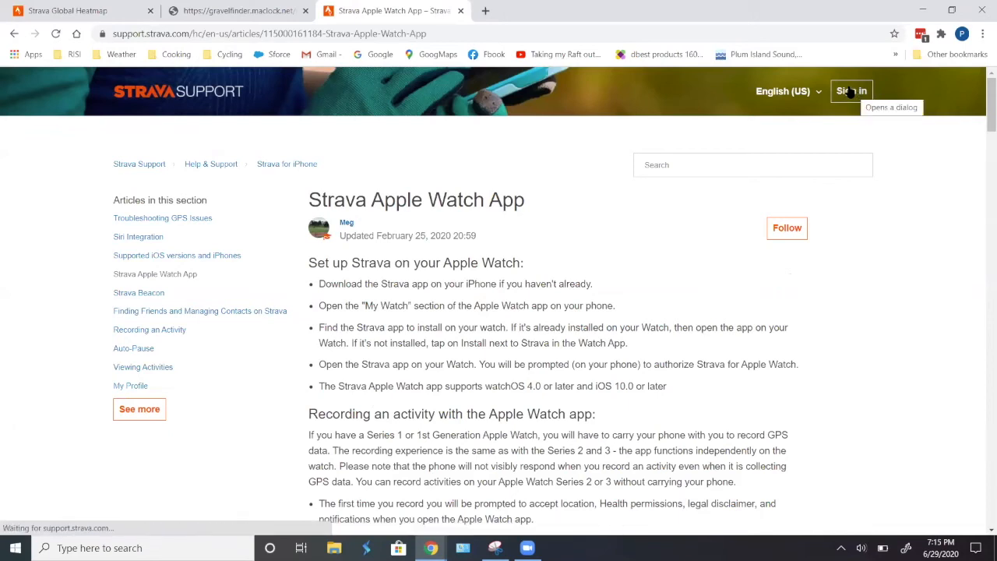
{"action": "left_click", "coordinate": [850, 92]}
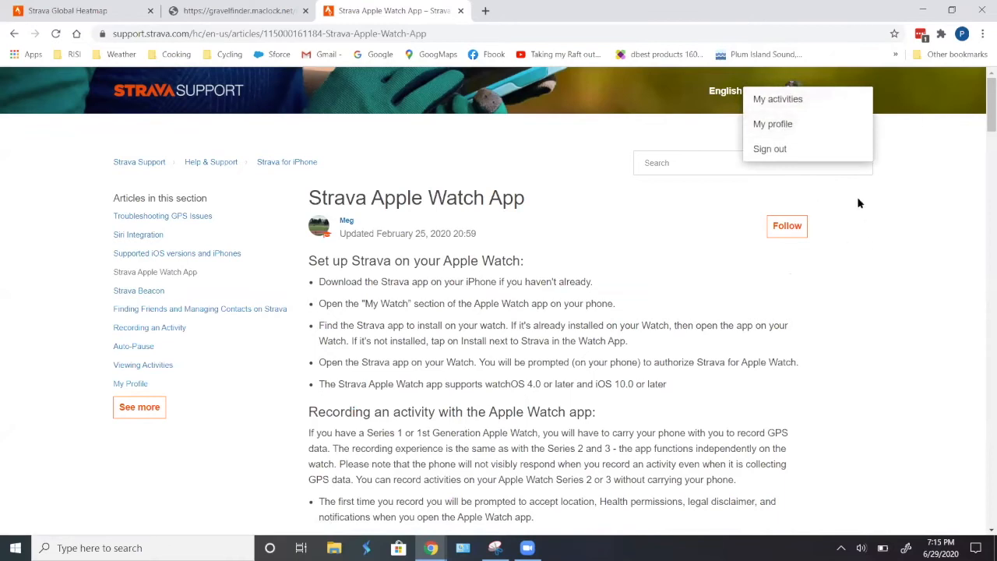
{"action": "left_click", "coordinate": [13, 35]}
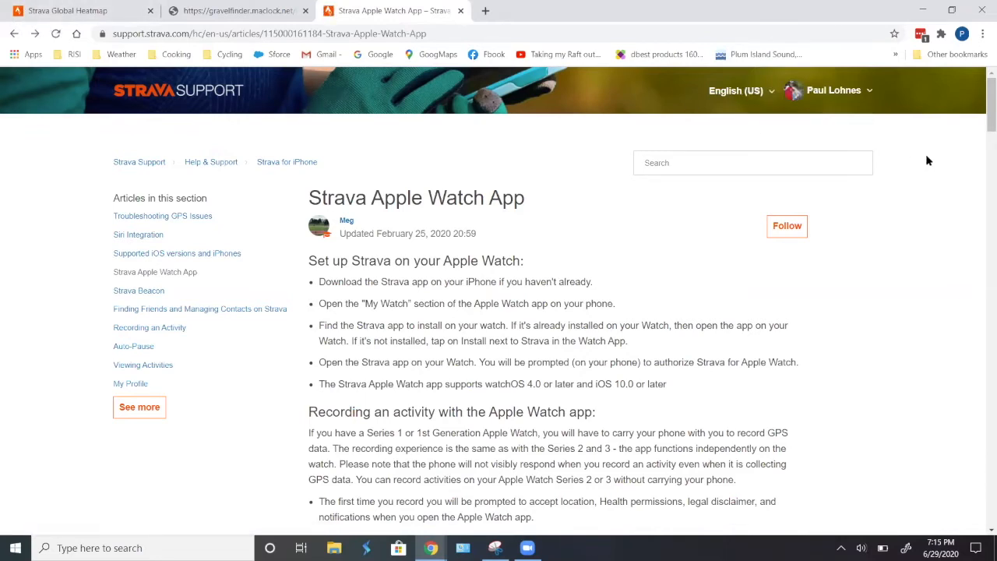
{"action": "left_click", "coordinate": [13, 34]}
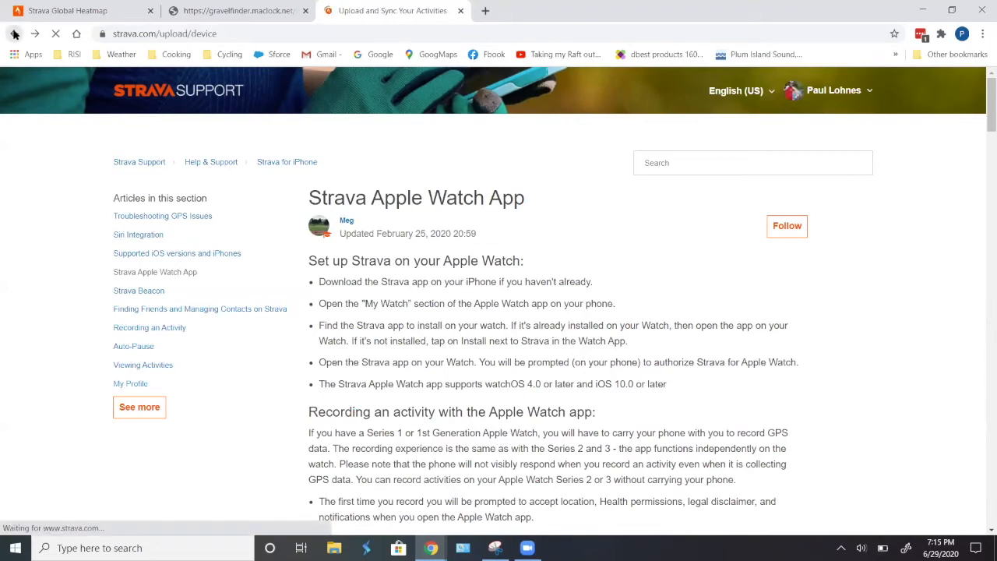
{"action": "mouse_move", "coordinate": [871, 86]}
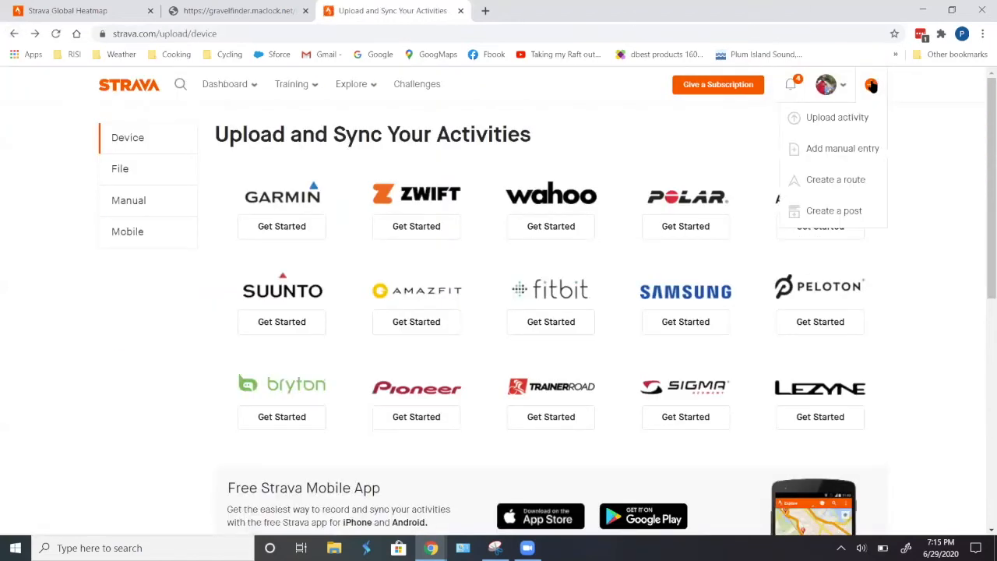
{"action": "left_click", "coordinate": [846, 179]}
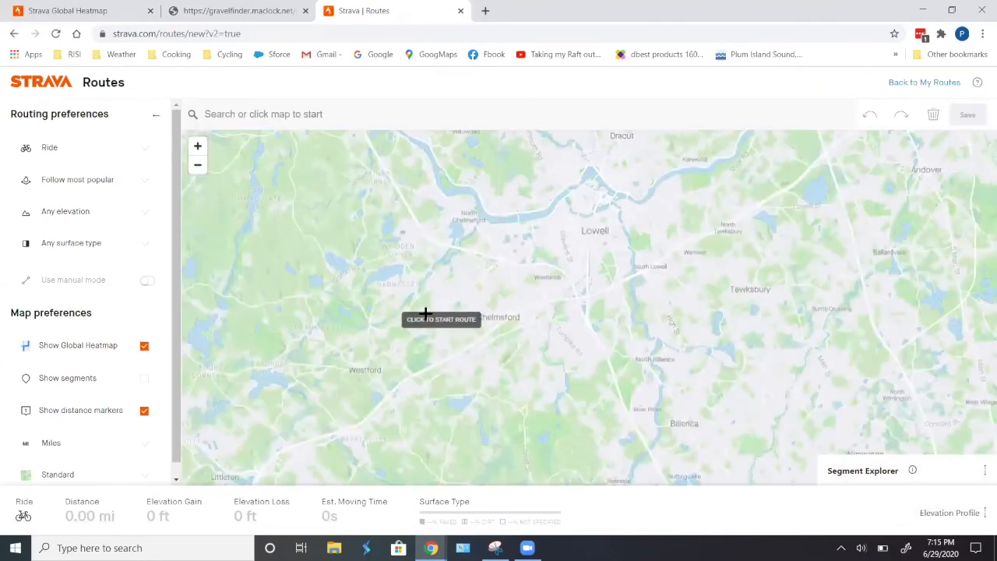
- Zoom the route builder map into Tunbridge and start a new route on Strafford Rd, adding points southeast then north
{"action": "scroll", "coordinate": [510, 254], "scroll_direction": "down", "scroll_amount": 5}
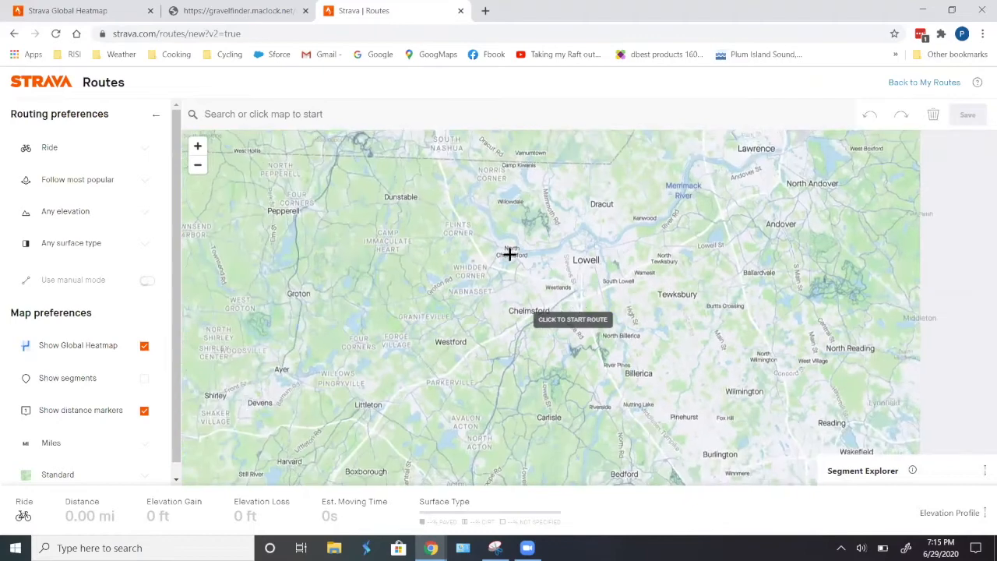
{"action": "left_click_drag", "start_coordinate": [455, 158], "coordinate": [540, 446]}
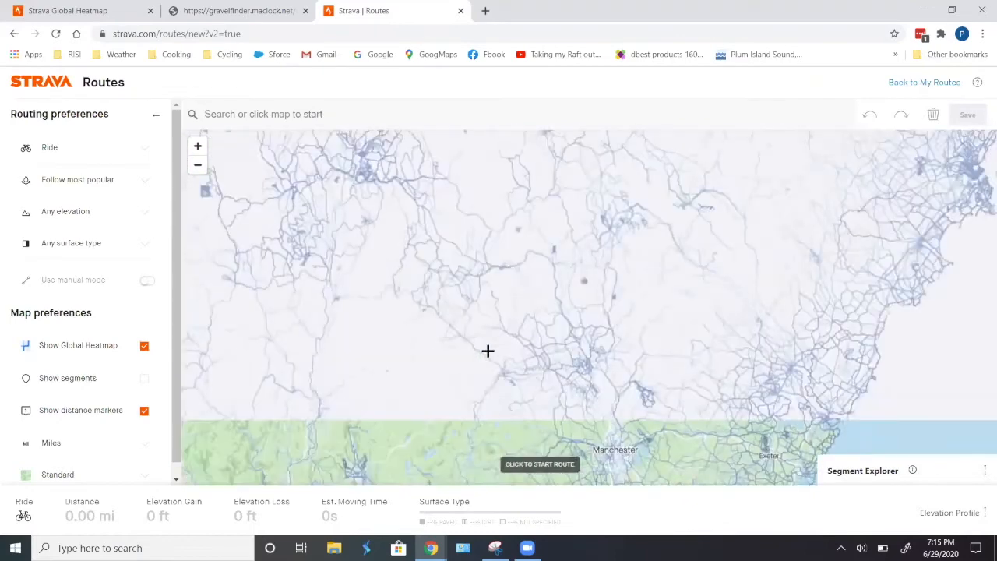
{"action": "left_click_drag", "start_coordinate": [458, 257], "coordinate": [628, 387]}
{"action": "mouse_move", "coordinate": [467, 272]}
{"action": "left_mouse_down"}
{"action": "mouse_move", "coordinate": [574, 351]}
{"action": "mouse_move", "coordinate": [485, 295]}
{"action": "mouse_move", "coordinate": [535, 344]}
{"action": "left_mouse_up"}
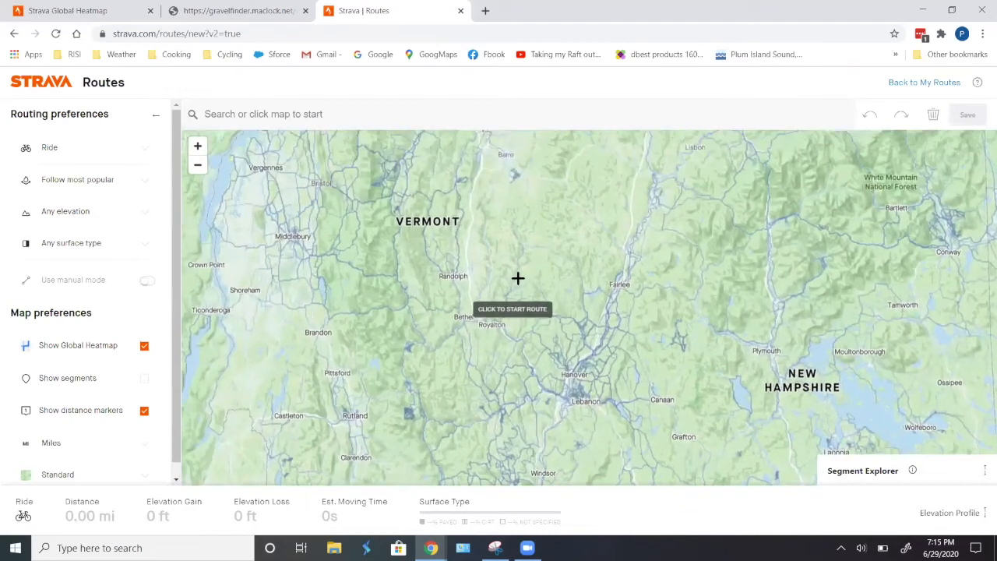
{"action": "scroll", "coordinate": [515, 280], "scroll_direction": "up", "scroll_amount": 3}
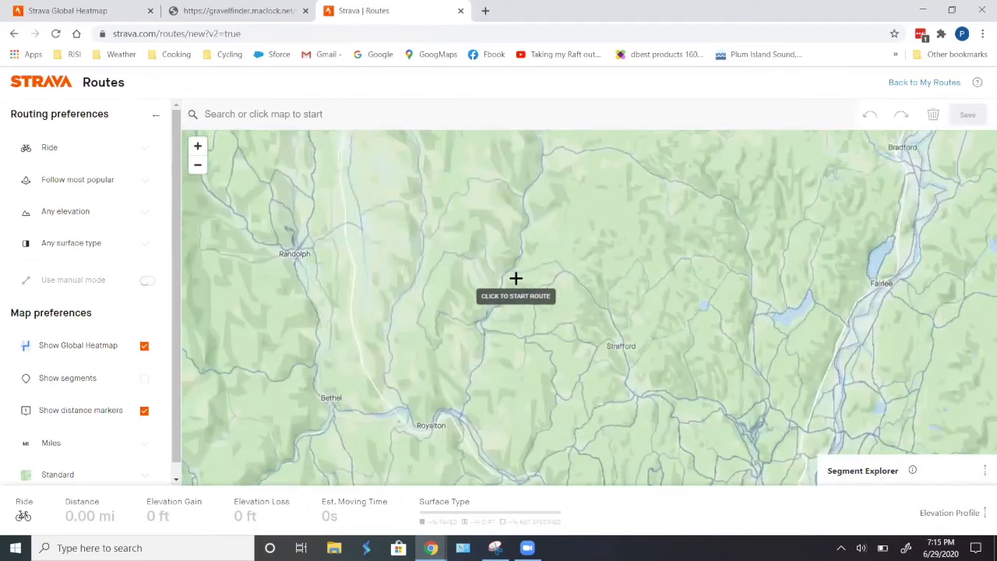
{"action": "scroll", "coordinate": [519, 274], "scroll_direction": "up", "scroll_amount": 2}
{"action": "scroll", "coordinate": [530, 276], "scroll_direction": "up", "scroll_amount": 2}
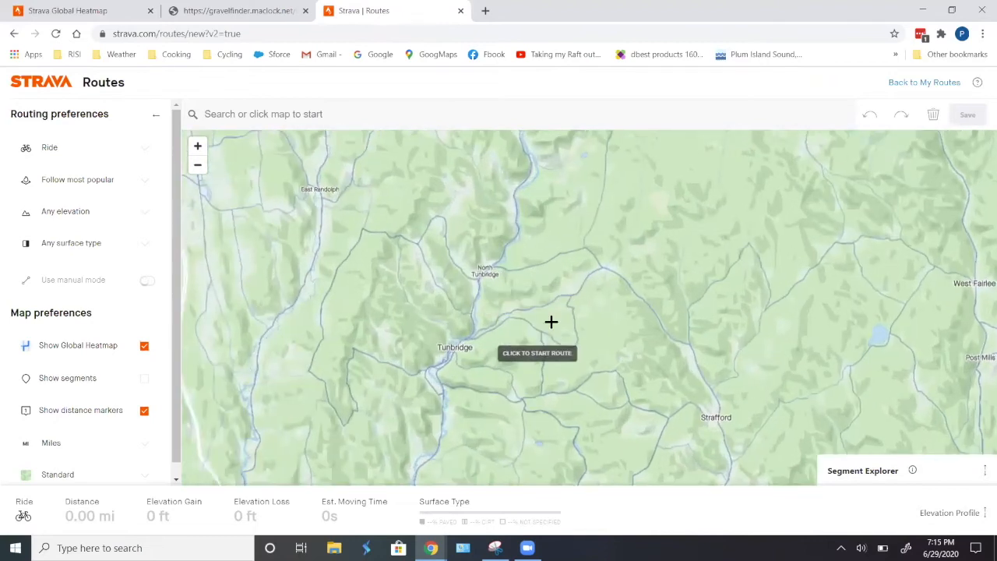
{"action": "scroll", "coordinate": [600, 249], "scroll_direction": "up", "scroll_amount": 2}
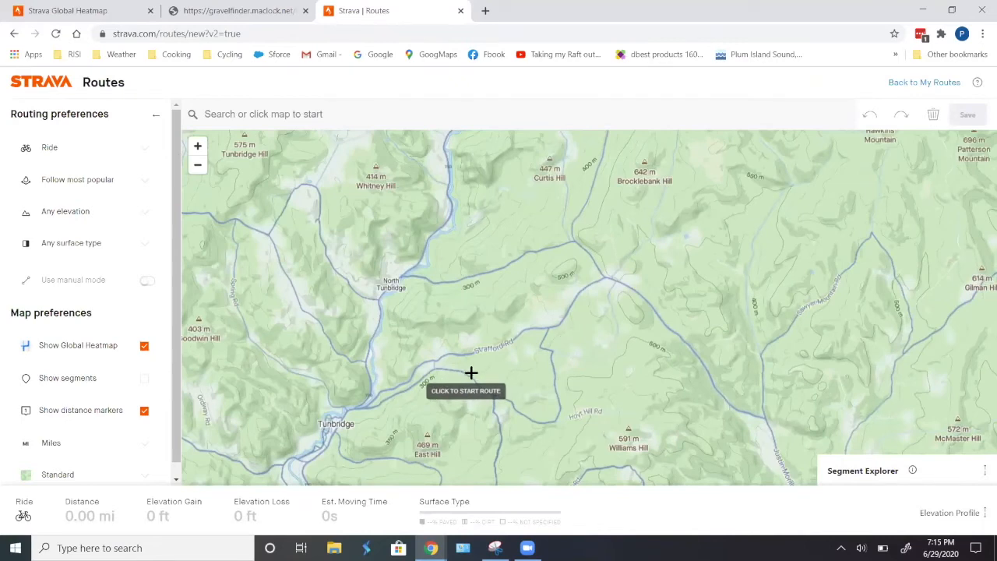
{"action": "left_click", "coordinate": [471, 374]}
{"action": "left_click", "coordinate": [552, 352]}
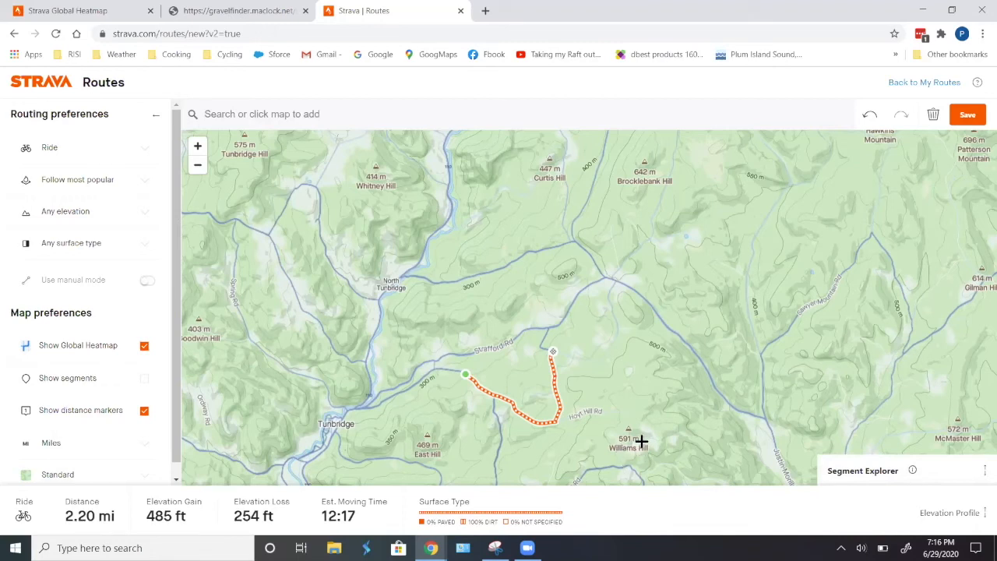
{"action": "left_click", "coordinate": [580, 293]}
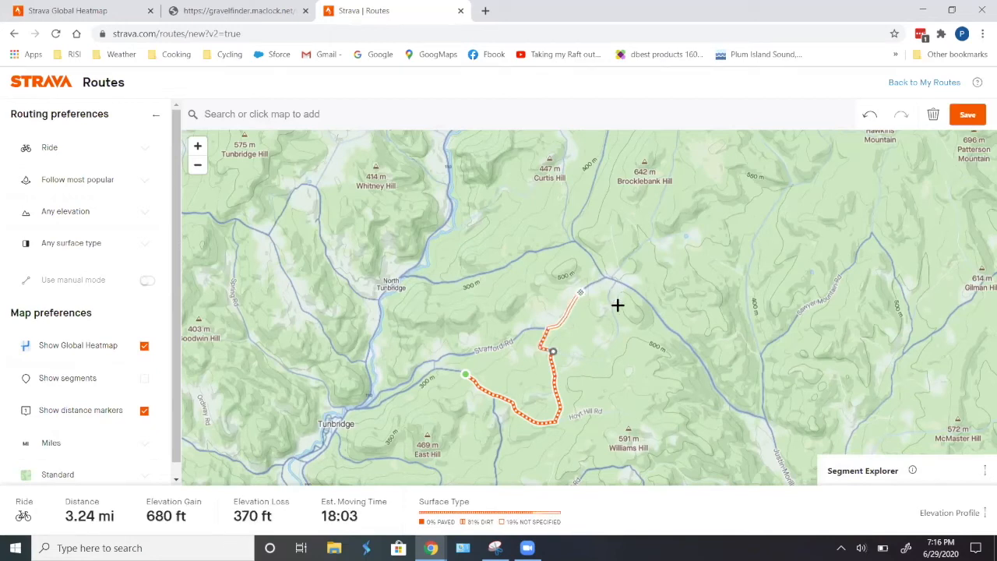
- Extend the route further north along County Rd past Curtis Hill with several more points
{"action": "left_click_drag", "start_coordinate": [642, 242], "coordinate": [642, 302]}
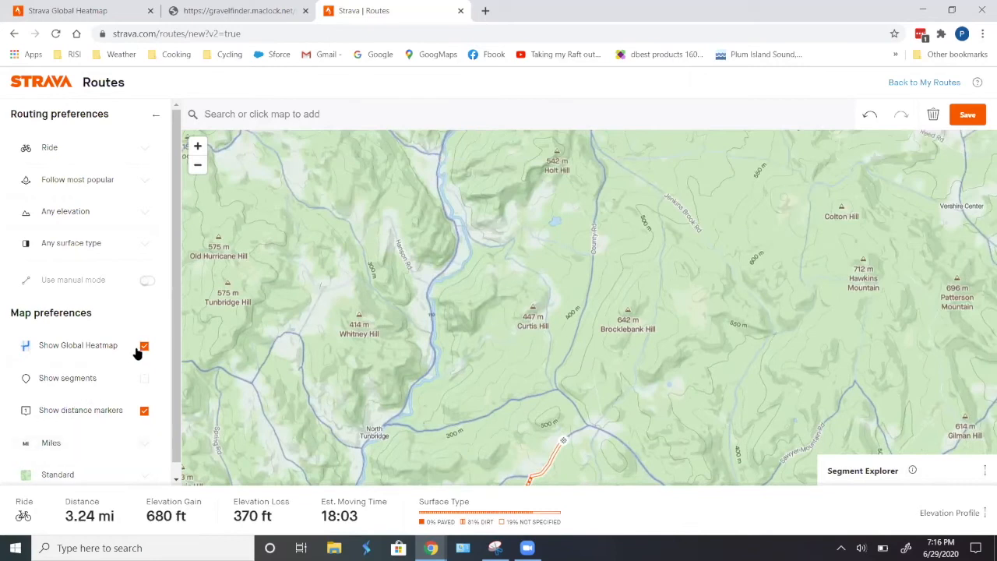
{"action": "scroll", "coordinate": [555, 334], "scroll_direction": "up", "scroll_amount": 3}
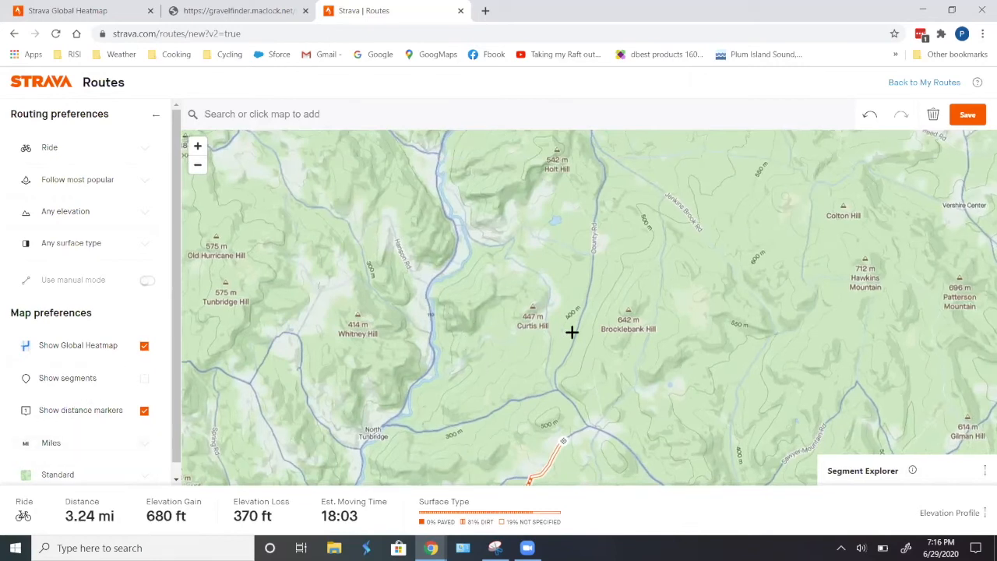
{"action": "left_click", "coordinate": [607, 291]}
{"action": "left_click", "coordinate": [623, 213]}
{"action": "left_click_drag", "start_coordinate": [648, 205], "coordinate": [656, 370]}
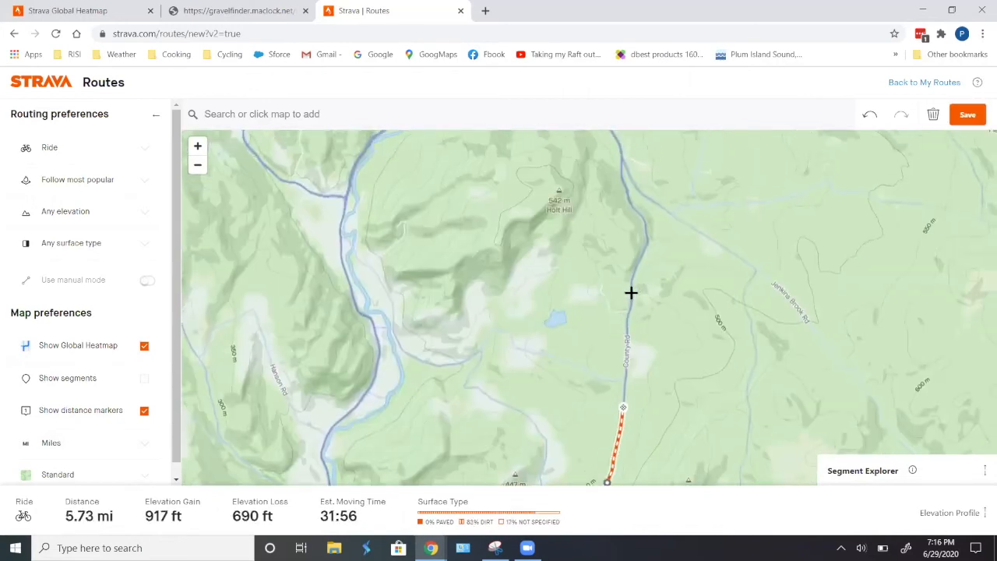
{"action": "left_click", "coordinate": [631, 292]}
{"action": "left_click_drag", "start_coordinate": [657, 292], "coordinate": [666, 365]}
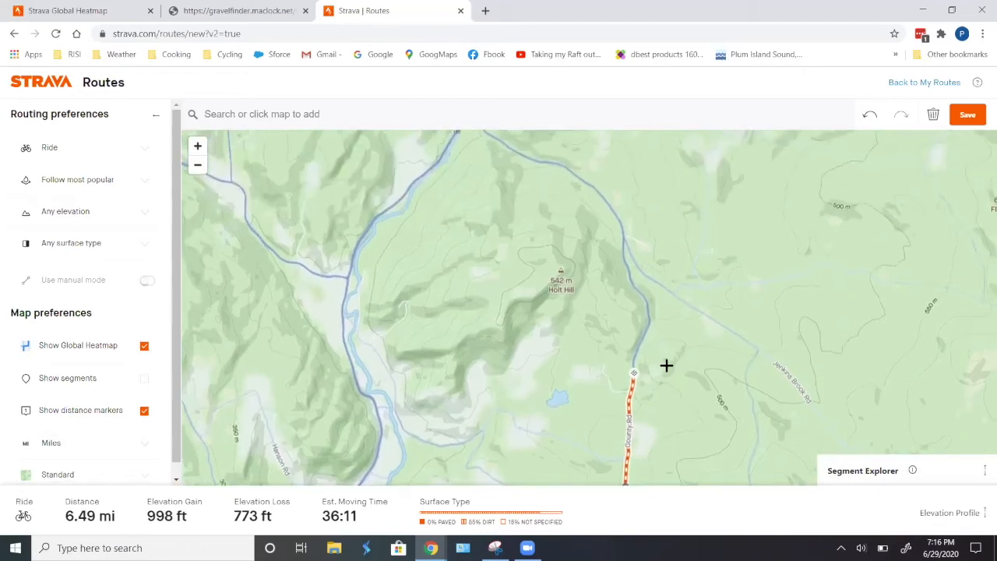
{"action": "left_click", "coordinate": [641, 294]}
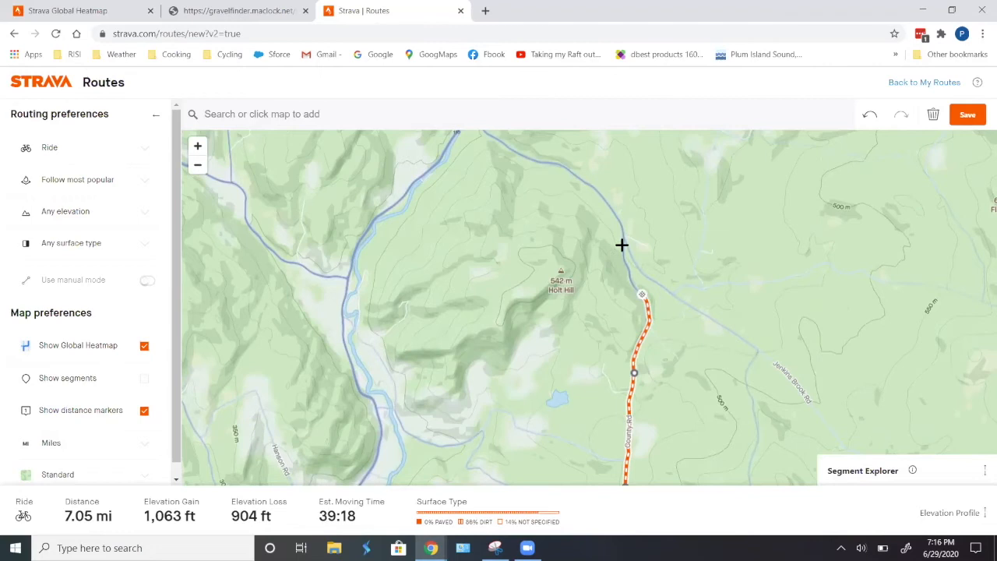
{"action": "scroll", "coordinate": [596, 300], "scroll_direction": "down", "scroll_amount": 1}
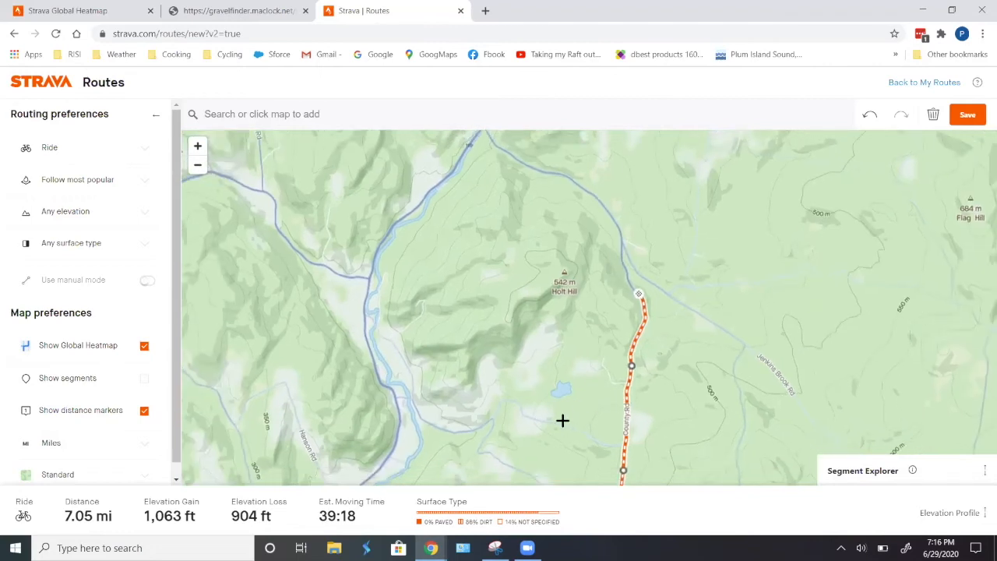
{"action": "scroll", "coordinate": [682, 436], "scroll_direction": "down", "scroll_amount": 1}
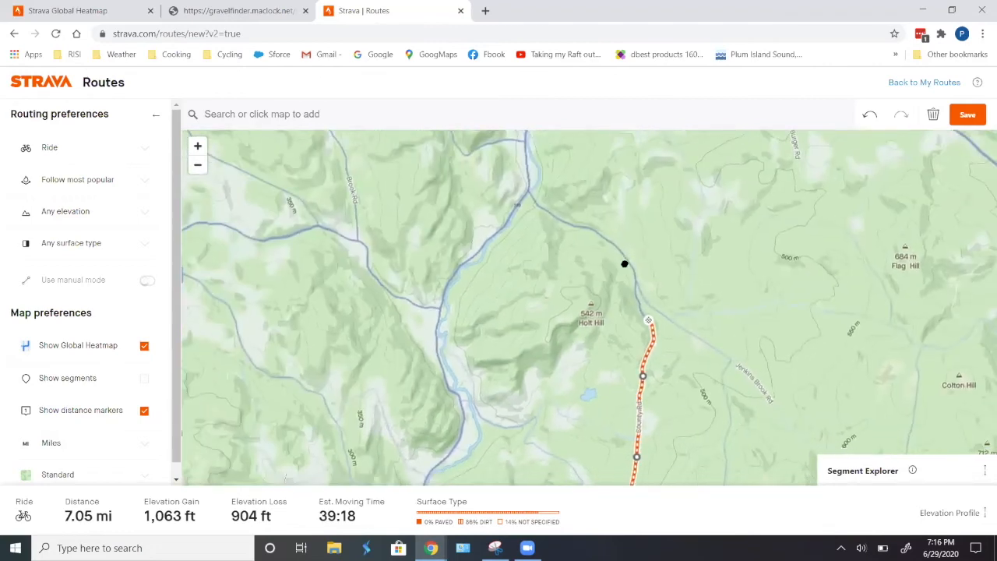
{"action": "left_click_drag", "start_coordinate": [625, 264], "coordinate": [603, 197]}
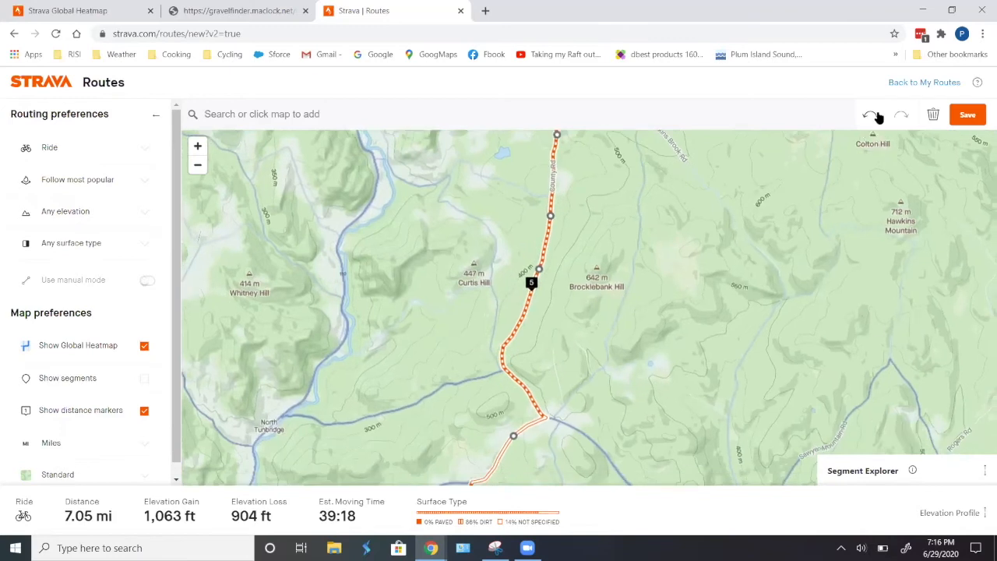
- Undo the four points added along County Rd
{"action": "left_click", "coordinate": [873, 115]}
{"action": "left_click", "coordinate": [874, 115]}
{"action": "left_click", "coordinate": [873, 115]}
{"action": "left_click", "coordinate": [872, 115]}
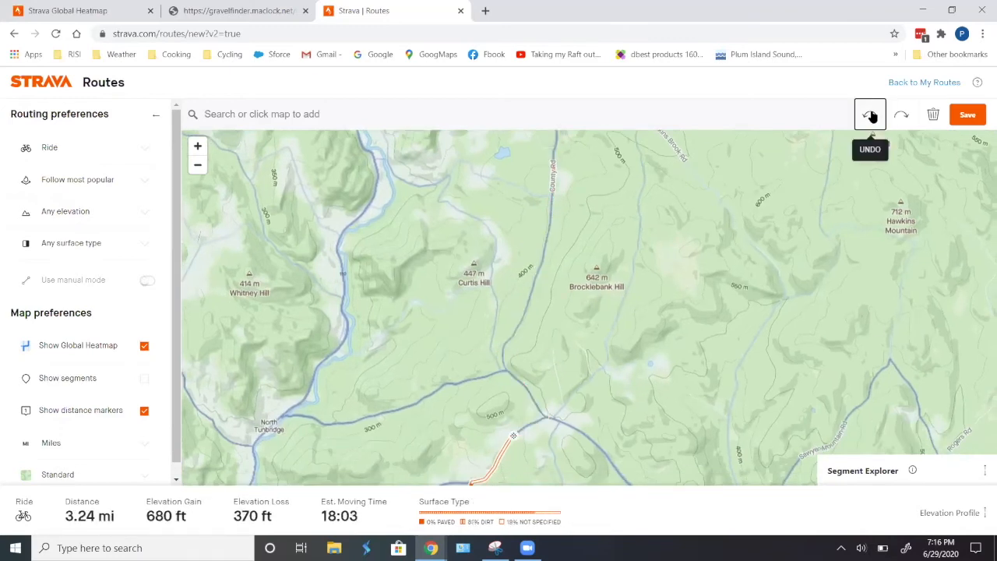
- Extend the route northeast past Brocklebank Hill with three more points
{"action": "left_click", "coordinate": [598, 372]}
{"action": "left_click", "coordinate": [621, 306]}
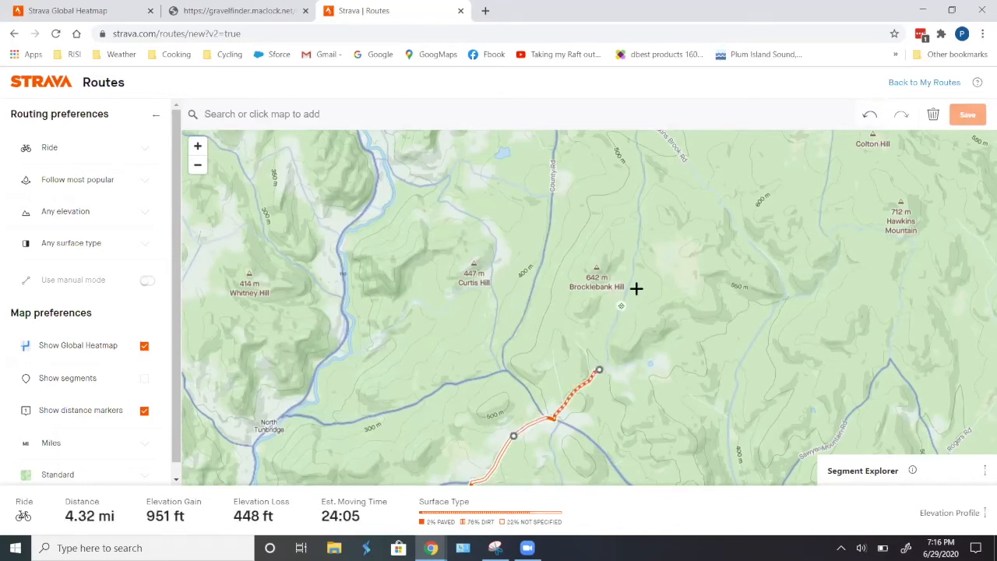
{"action": "left_click", "coordinate": [642, 223]}
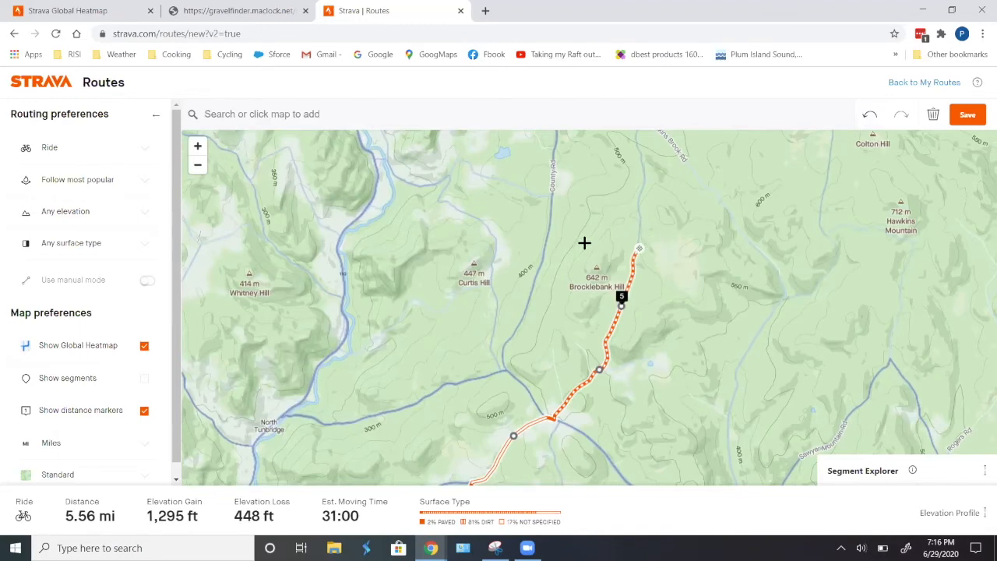
{"action": "left_click_drag", "start_coordinate": [584, 243], "coordinate": [557, 329]}
- Turn on manual mode in the routing preferences and accept the warning
{"action": "scroll", "coordinate": [659, 334], "scroll_direction": "up", "scroll_amount": 1}
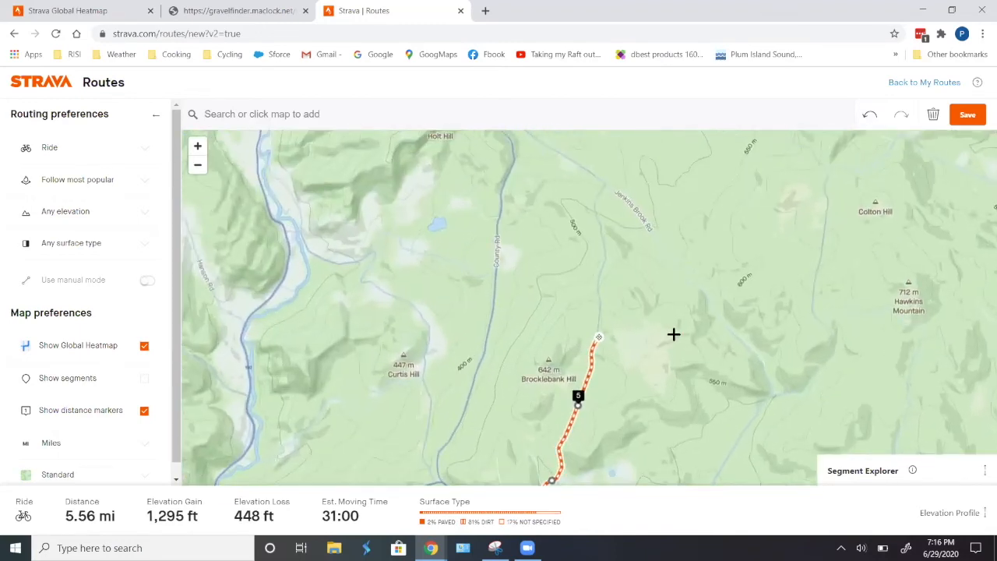
{"action": "scroll", "coordinate": [652, 332], "scroll_direction": "up", "scroll_amount": 3}
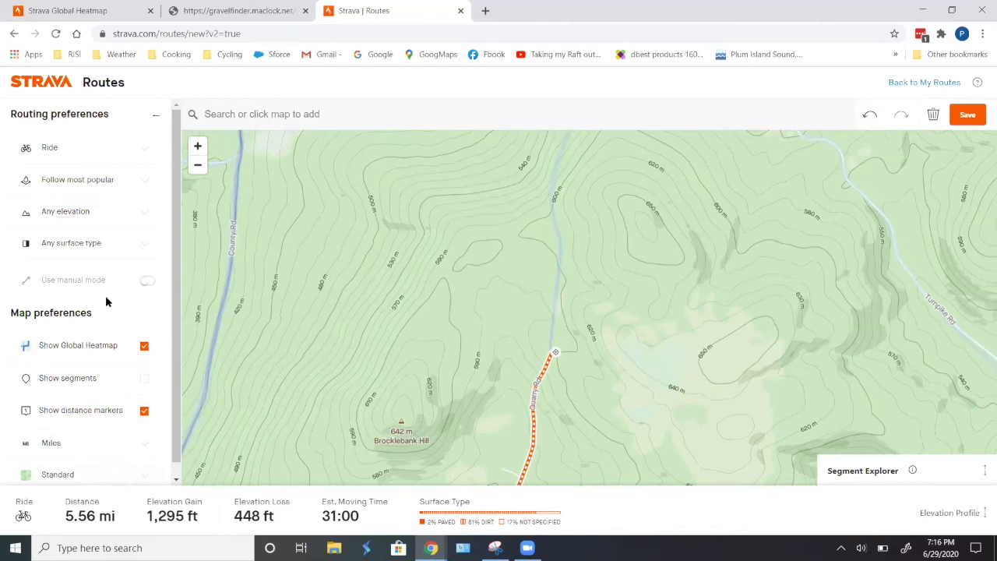
{"action": "scroll", "coordinate": [107, 356], "scroll_direction": "down", "scroll_amount": 1}
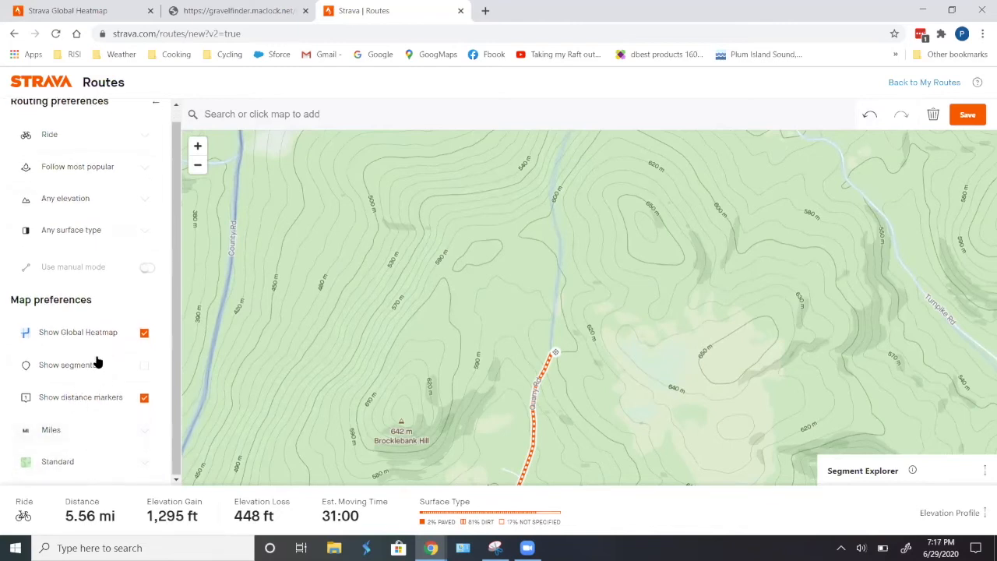
{"action": "left_click", "coordinate": [147, 267]}
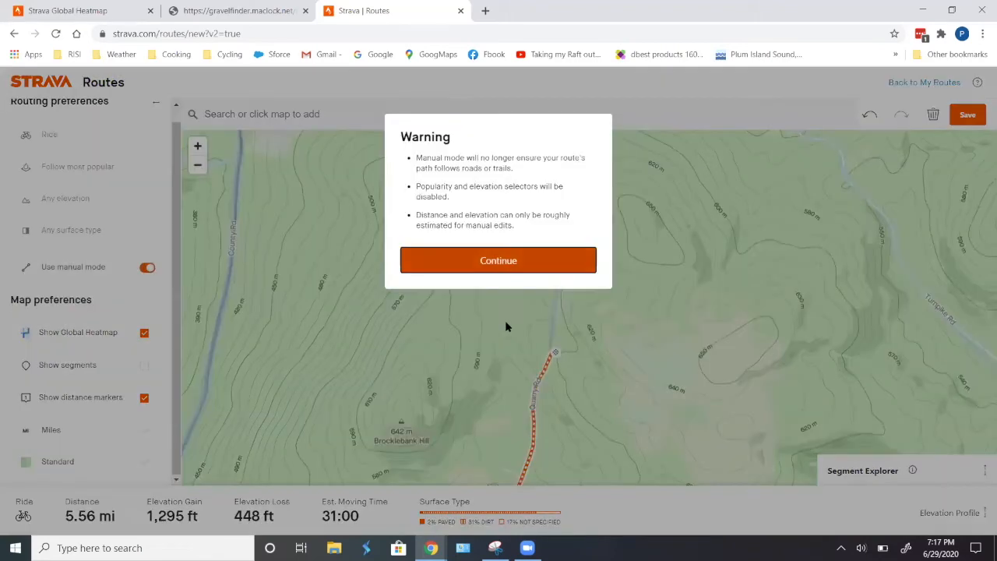
{"action": "left_click", "coordinate": [505, 262]}
- Draw the route north in manual mode along the unmapped track with a series of points
{"action": "left_click", "coordinate": [556, 284]}
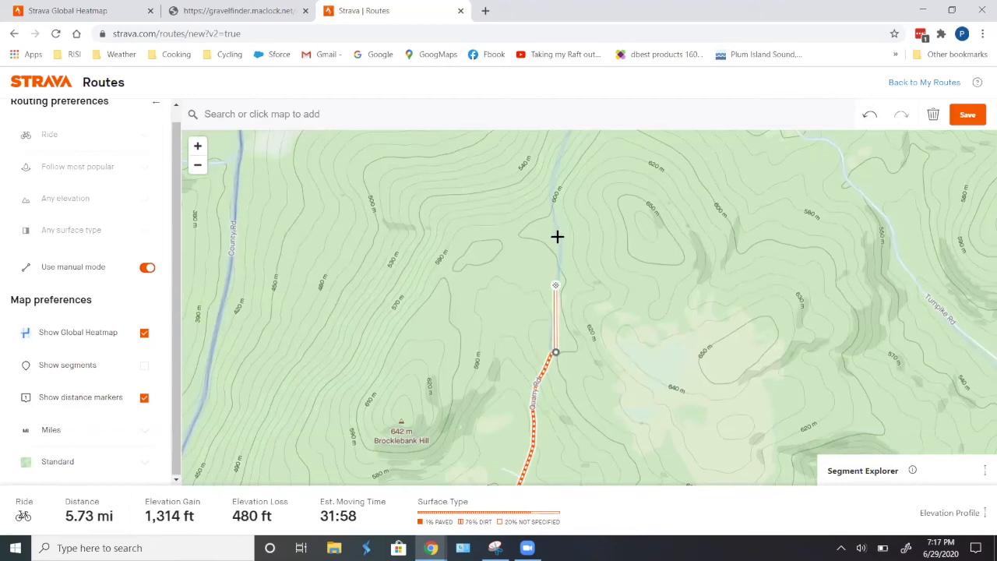
{"action": "left_click", "coordinate": [560, 236]}
{"action": "left_click", "coordinate": [551, 200]}
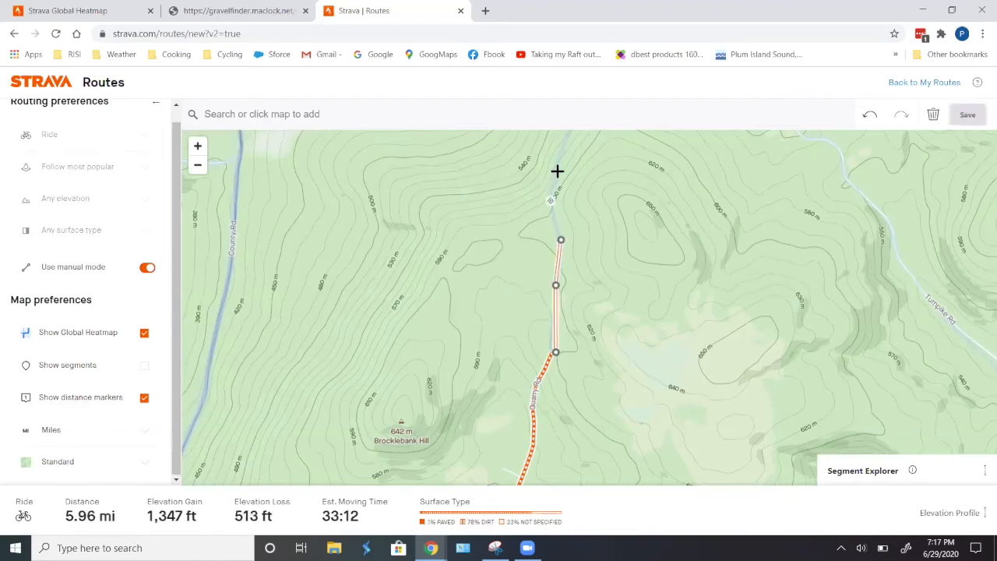
{"action": "left_click", "coordinate": [557, 163]}
{"action": "left_click_drag", "start_coordinate": [628, 182], "coordinate": [621, 367]}
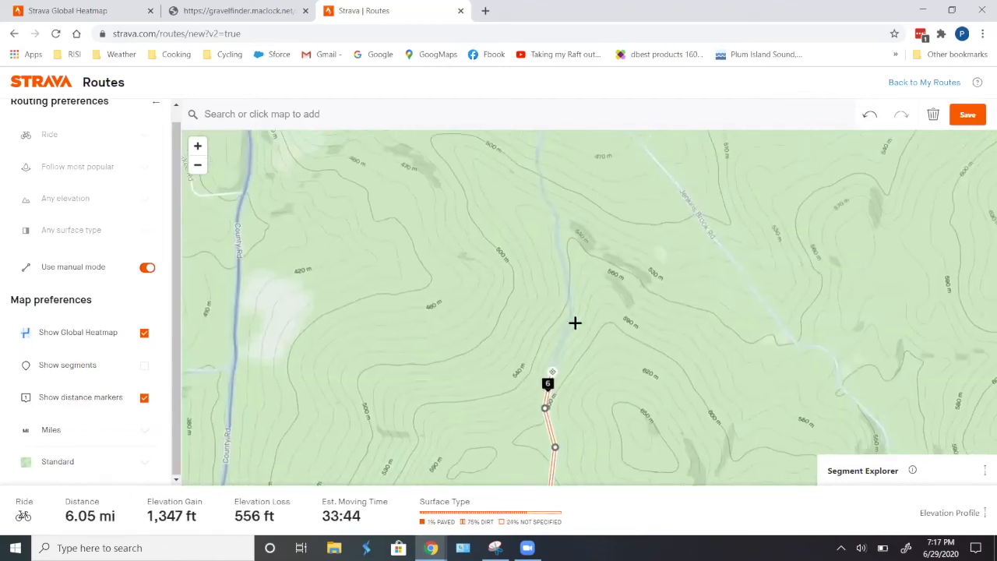
{"action": "left_click", "coordinate": [571, 324]}
{"action": "left_click", "coordinate": [562, 278]}
{"action": "left_click", "coordinate": [558, 229]}
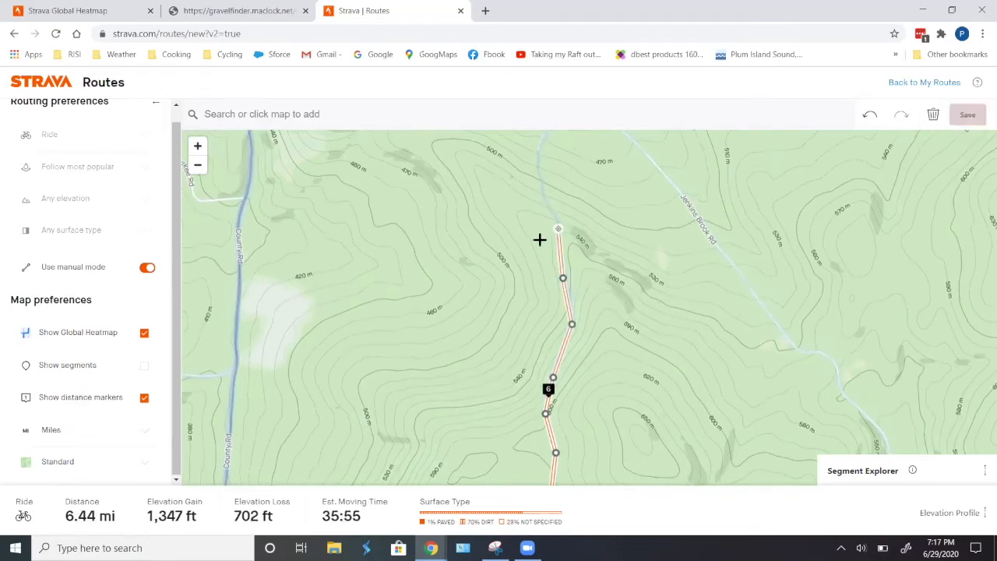
{"action": "left_click", "coordinate": [540, 183]}
{"action": "left_click", "coordinate": [538, 157]}
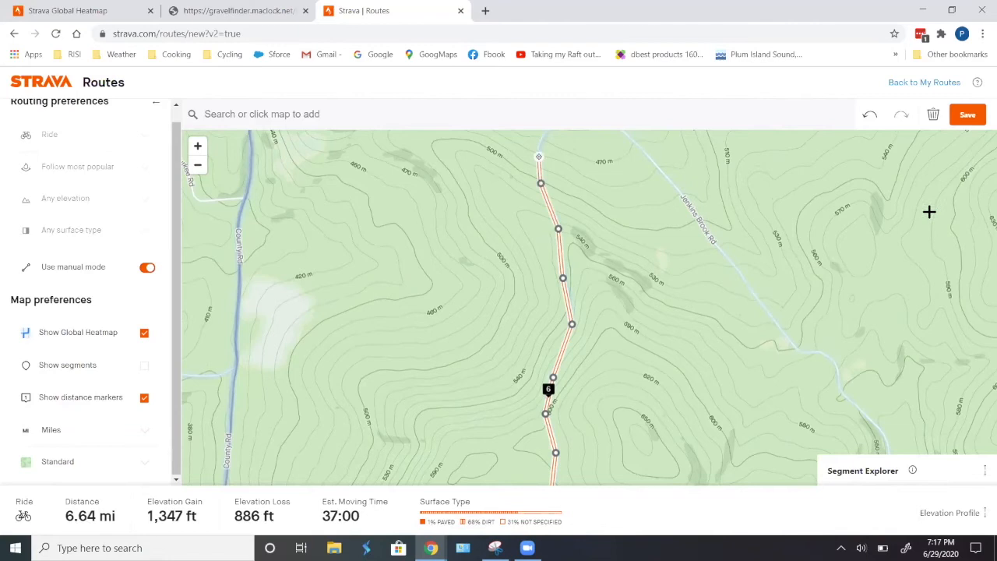
- Save the route as brock and export it as a GPX file
{"action": "left_click", "coordinate": [966, 115]}
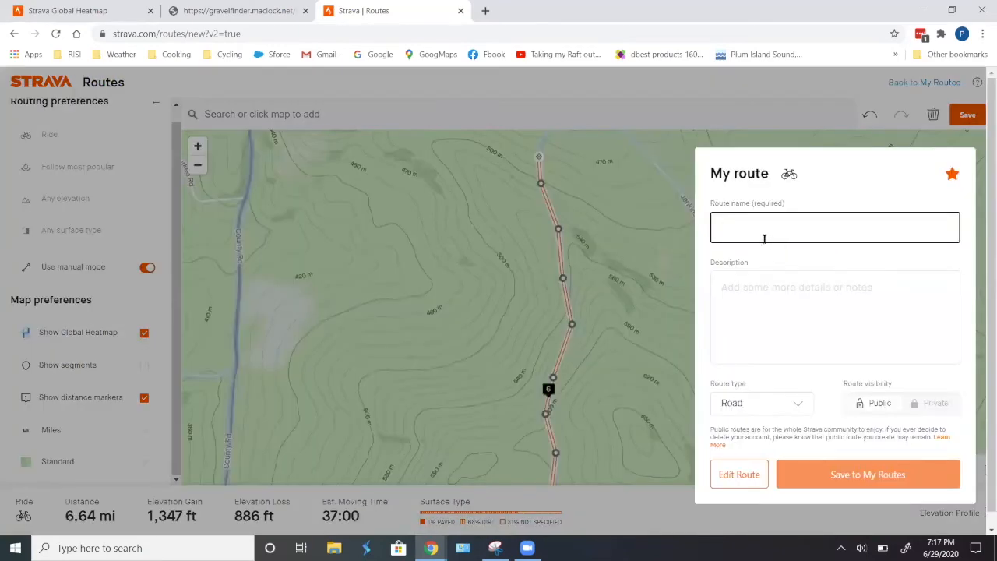
{"action": "type", "text": "br"}
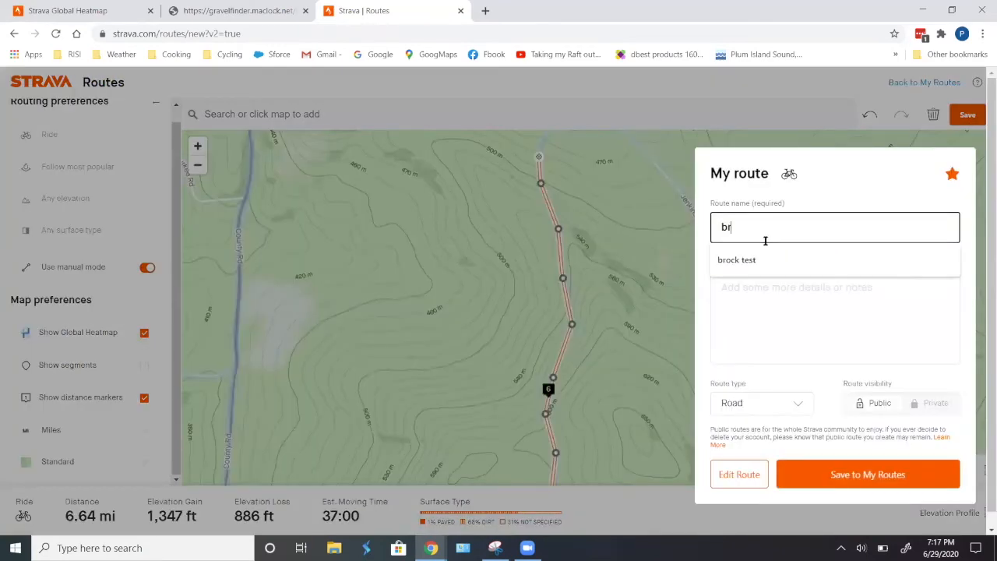
{"action": "type", "text": "ock"}
{"action": "key", "text": "Return"}
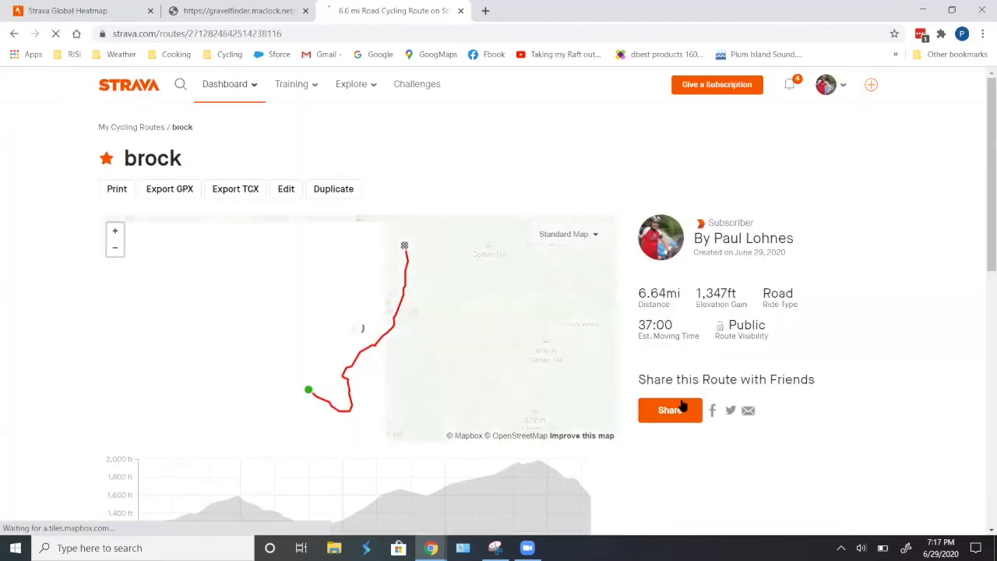
{"action": "left_click", "coordinate": [171, 190]}
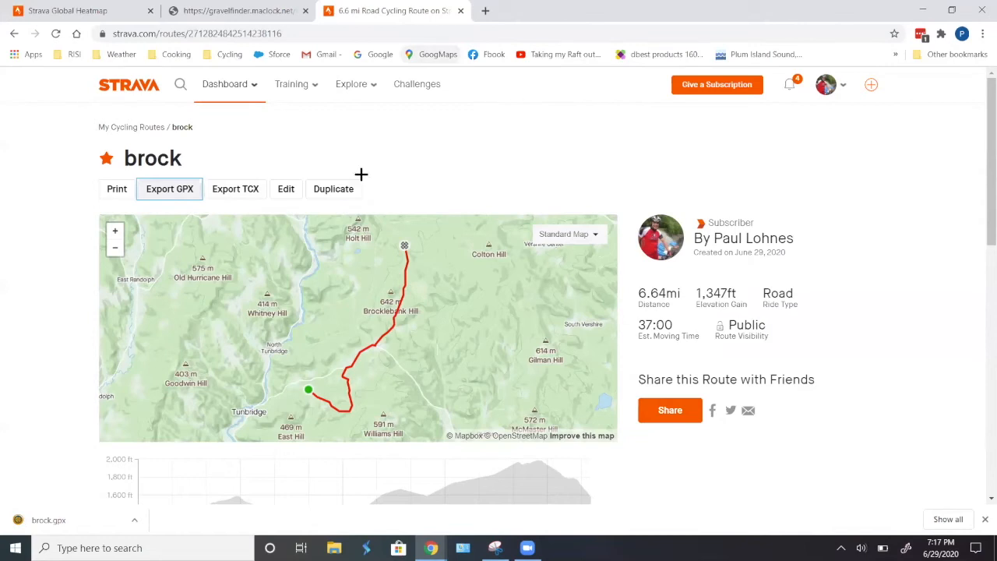
- Switch to Ride with GPS and open its Upload page, leaving the route editor
{"action": "key", "text": "alt+Tab"}
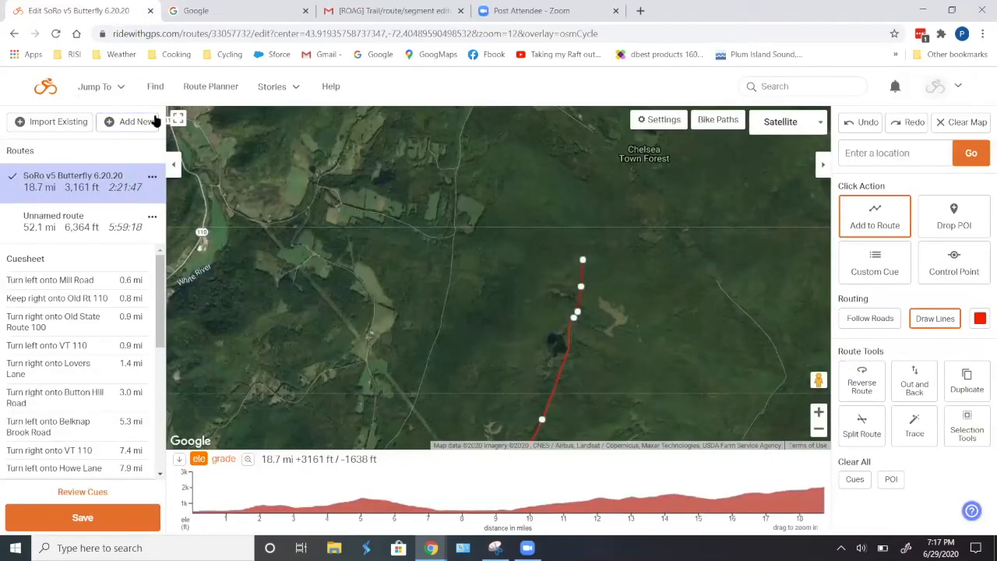
{"action": "left_click", "coordinate": [85, 86]}
{"action": "left_click", "coordinate": [97, 244]}
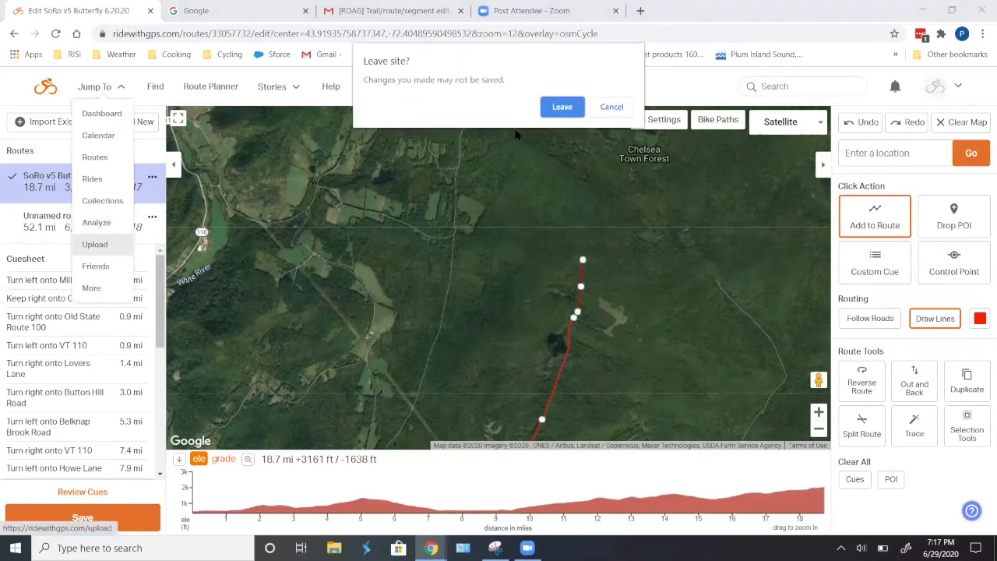
{"action": "left_click", "coordinate": [562, 107]}
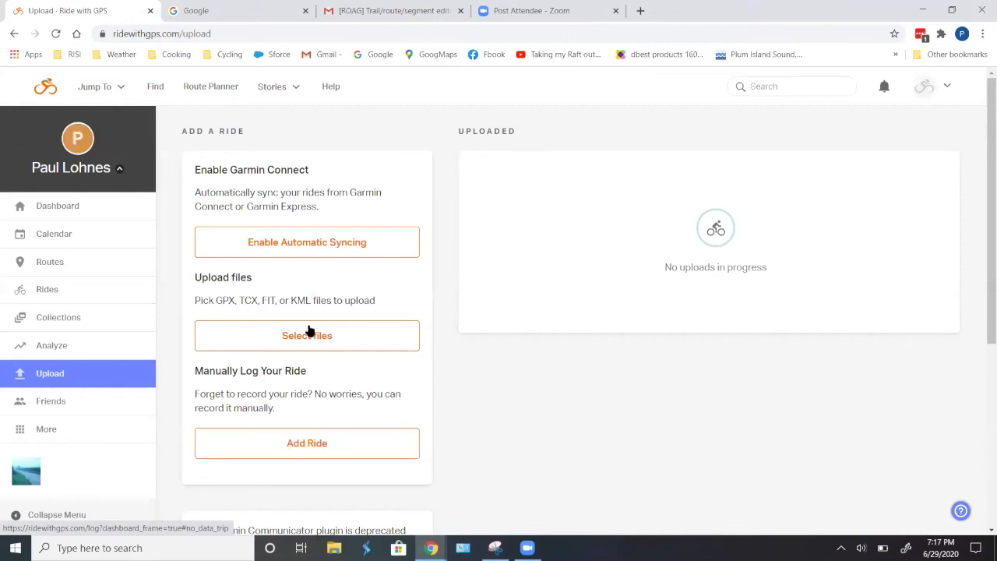
- Upload the brock.gpx file from the Downloads folder
{"action": "left_click", "coordinate": [314, 335]}
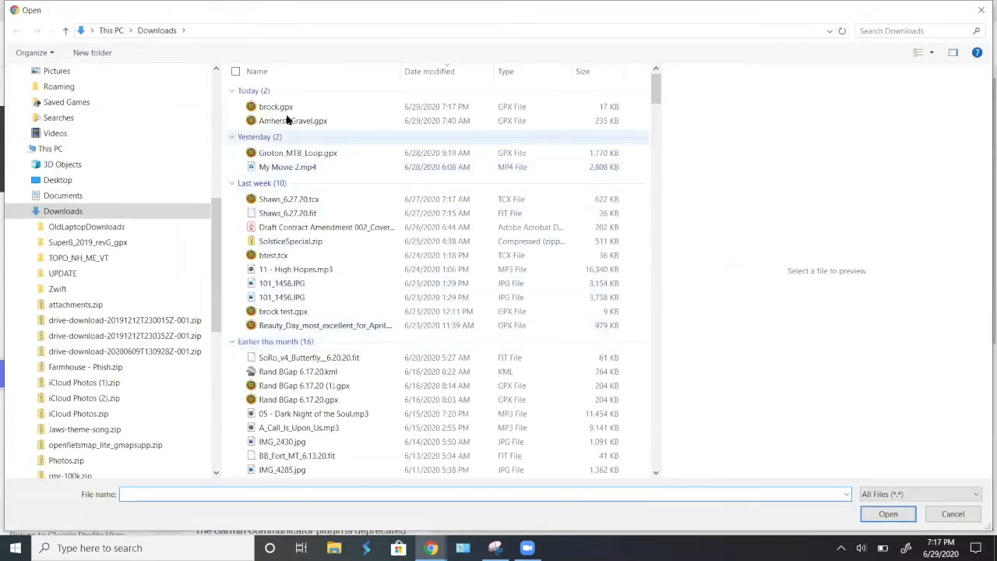
{"action": "left_click", "coordinate": [286, 111]}
{"action": "double_click", "coordinate": [286, 111]}
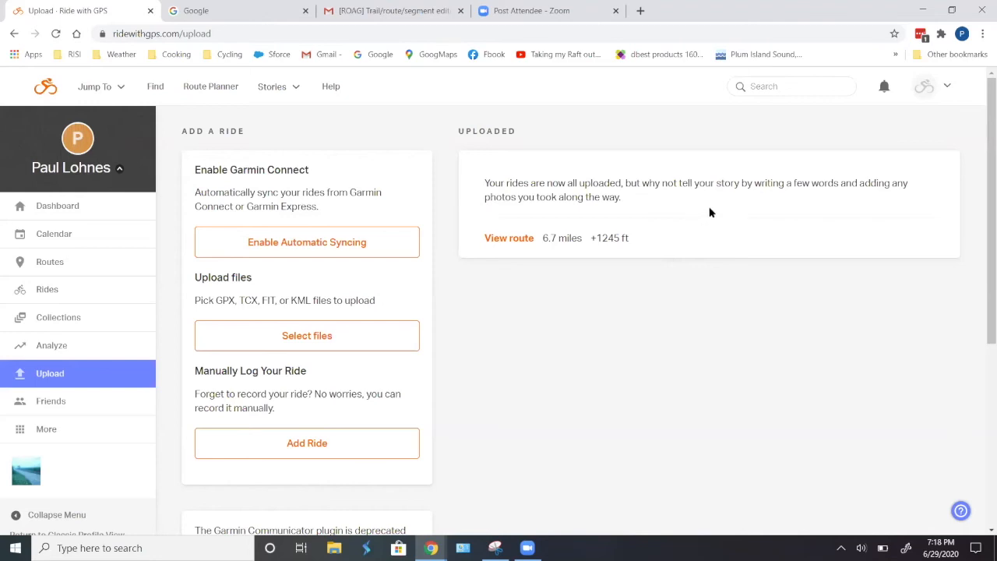
- Open the uploaded brock route and inspect its northern section on the map
{"action": "left_click", "coordinate": [511, 239]}
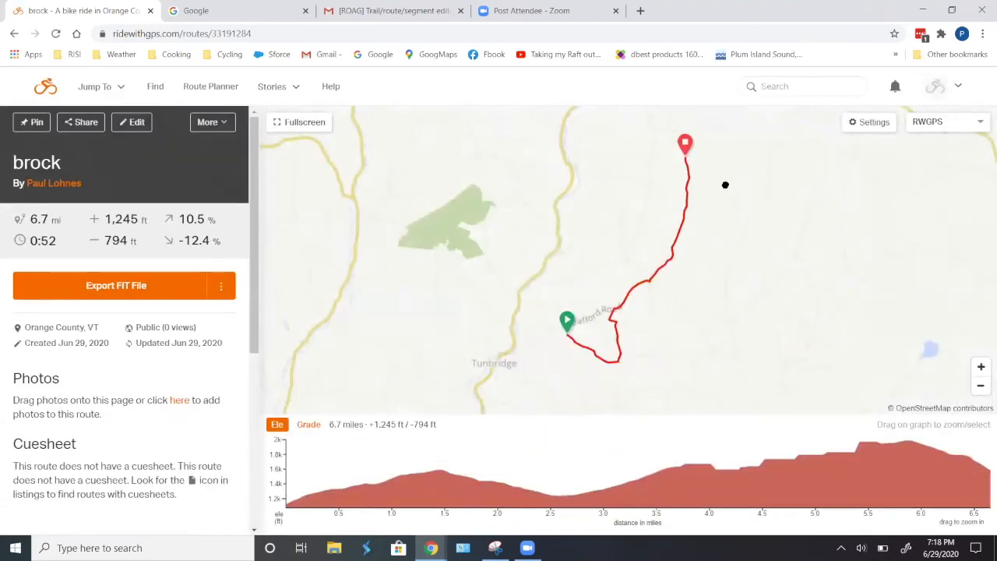
{"action": "left_click_drag", "start_coordinate": [725, 184], "coordinate": [717, 304]}
{"action": "scroll", "coordinate": [668, 284], "scroll_direction": "up", "scroll_amount": 2}
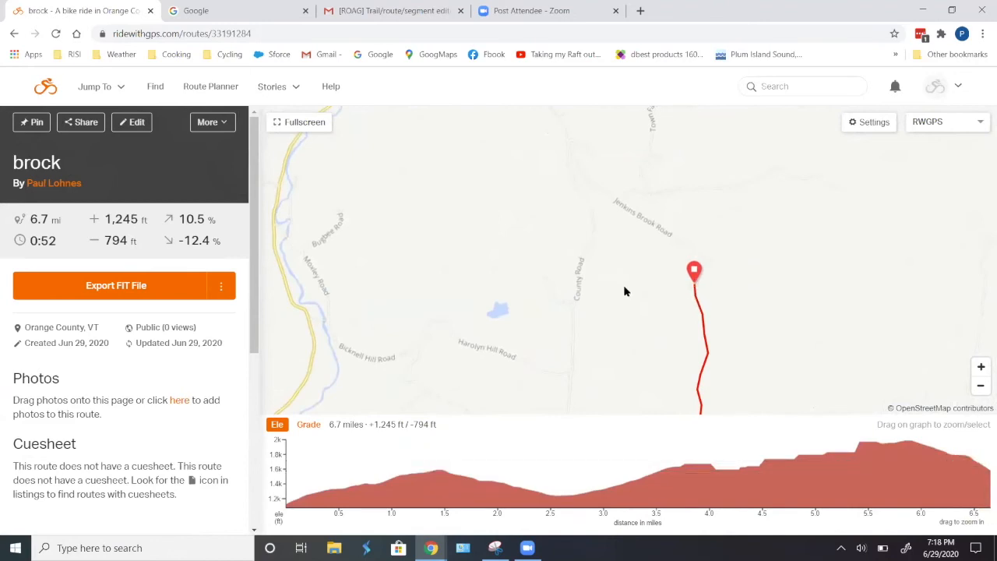
{"action": "scroll", "coordinate": [745, 289], "scroll_direction": "down", "scroll_amount": 1}
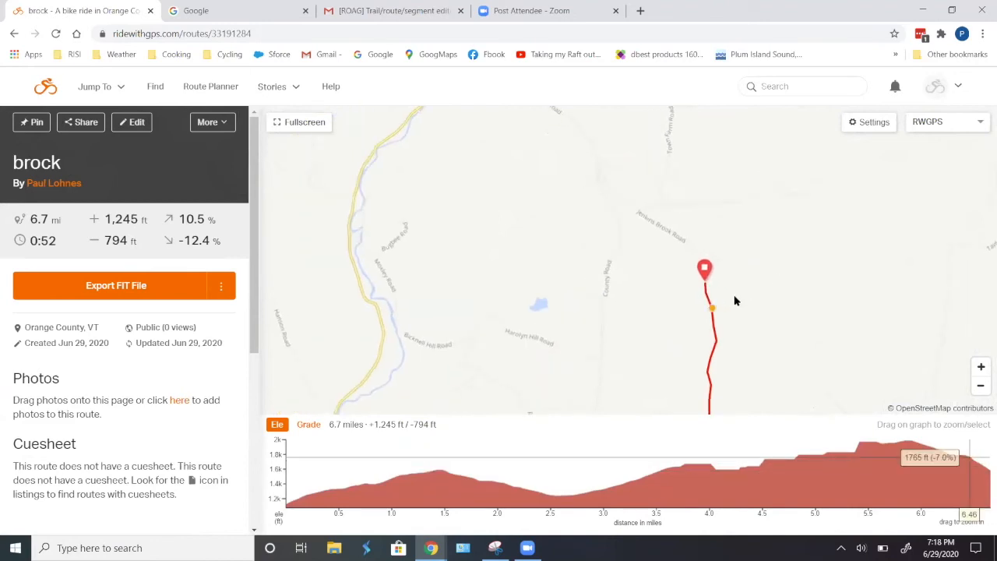
{"action": "scroll", "coordinate": [767, 298], "scroll_direction": "down", "scroll_amount": 1}
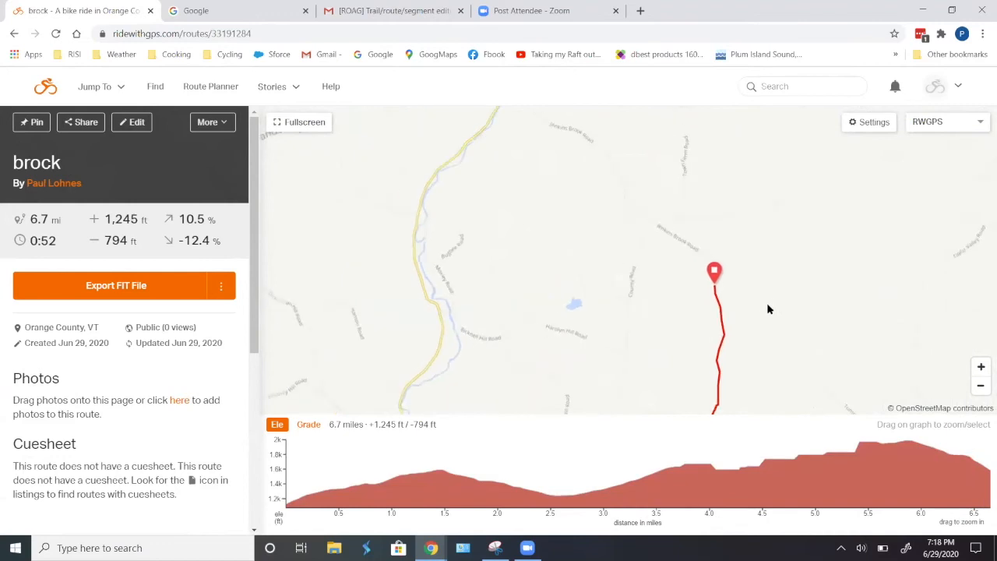
{"action": "mouse_move", "coordinate": [766, 328]}
{"action": "left_mouse_down"}
{"action": "mouse_move", "coordinate": [781, 276]}
{"action": "mouse_move", "coordinate": [791, 280]}
{"action": "left_mouse_up"}
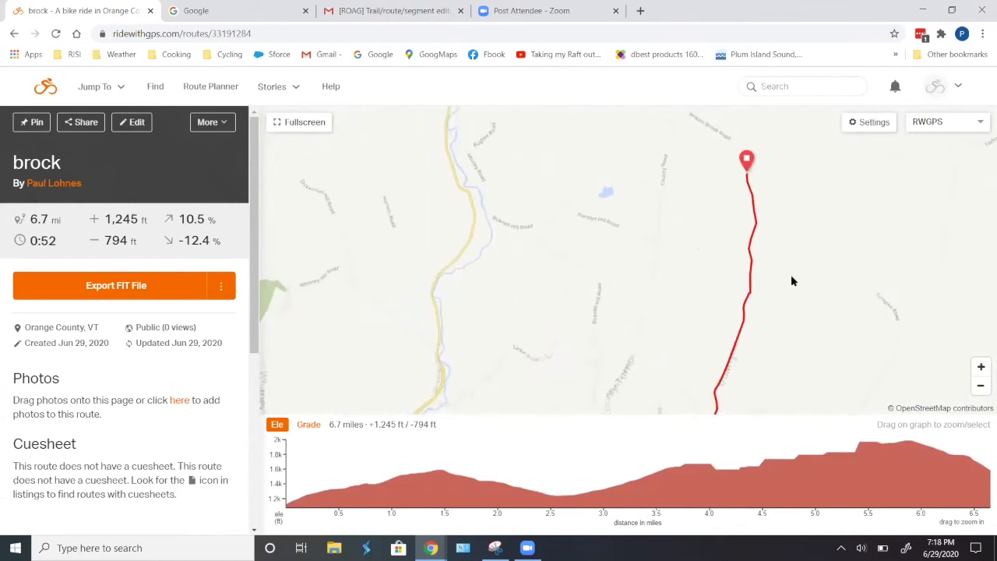
{"action": "left_click_drag", "start_coordinate": [785, 367], "coordinate": [818, 294]}
{"action": "scroll", "coordinate": [787, 260], "scroll_direction": "up", "scroll_amount": 1}
{"action": "scroll", "coordinate": [811, 241], "scroll_direction": "down", "scroll_amount": 1}
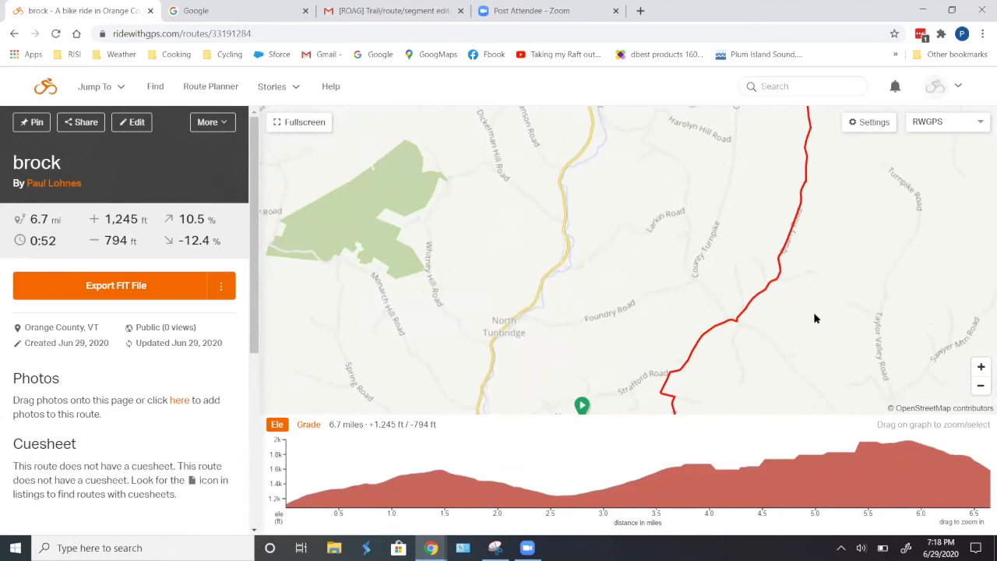
{"action": "scroll", "coordinate": [814, 312], "scroll_direction": "down", "scroll_amount": 1}
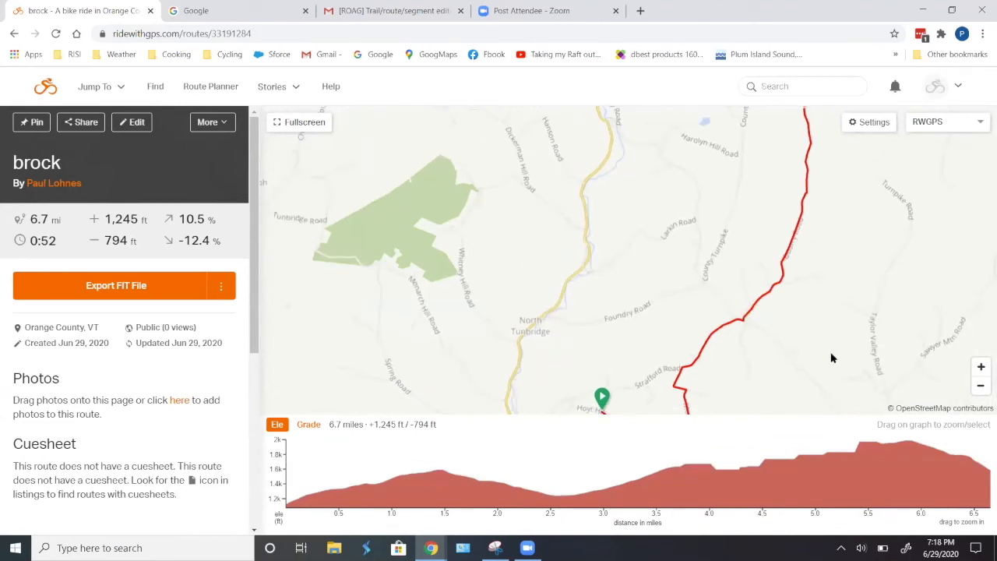
{"action": "left_click_drag", "start_coordinate": [831, 218], "coordinate": [841, 316]}
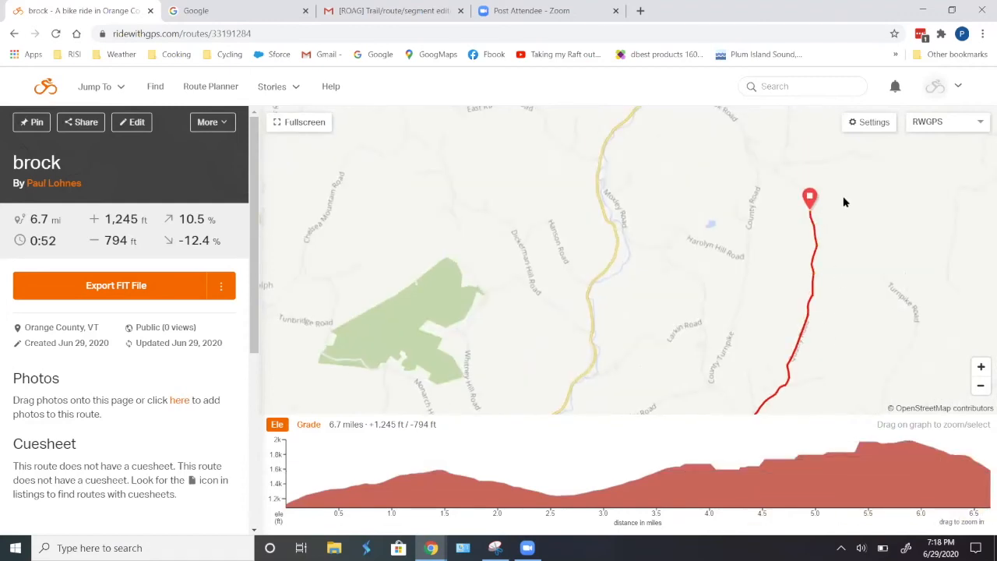
{"action": "left_click_drag", "start_coordinate": [847, 198], "coordinate": [860, 239]}
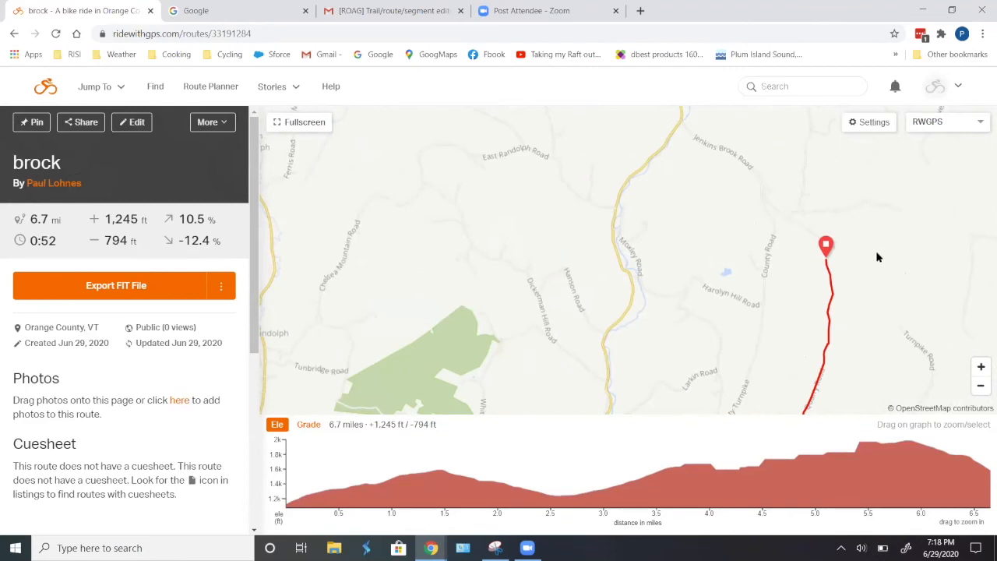
{"action": "scroll", "coordinate": [938, 282], "scroll_direction": "down", "scroll_amount": 1}
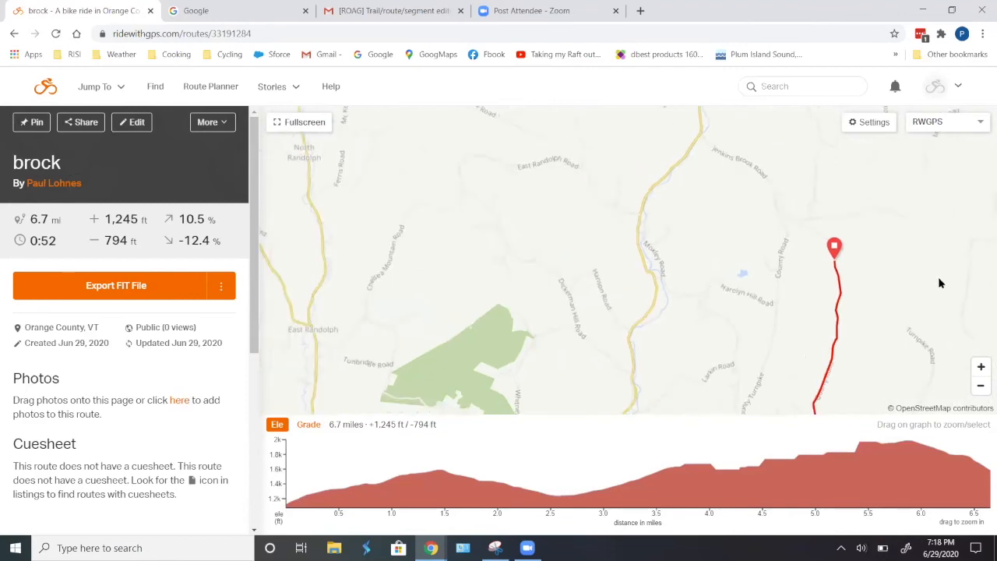
- Open the brock route in the route editor
{"action": "left_click", "coordinate": [134, 125]}
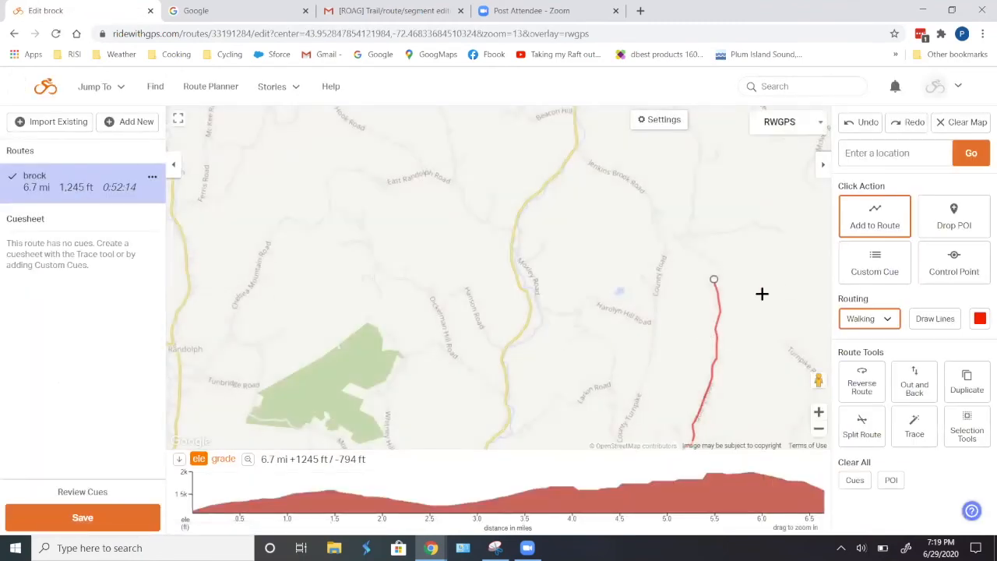
{"action": "left_click_drag", "start_coordinate": [743, 315], "coordinate": [761, 216]}
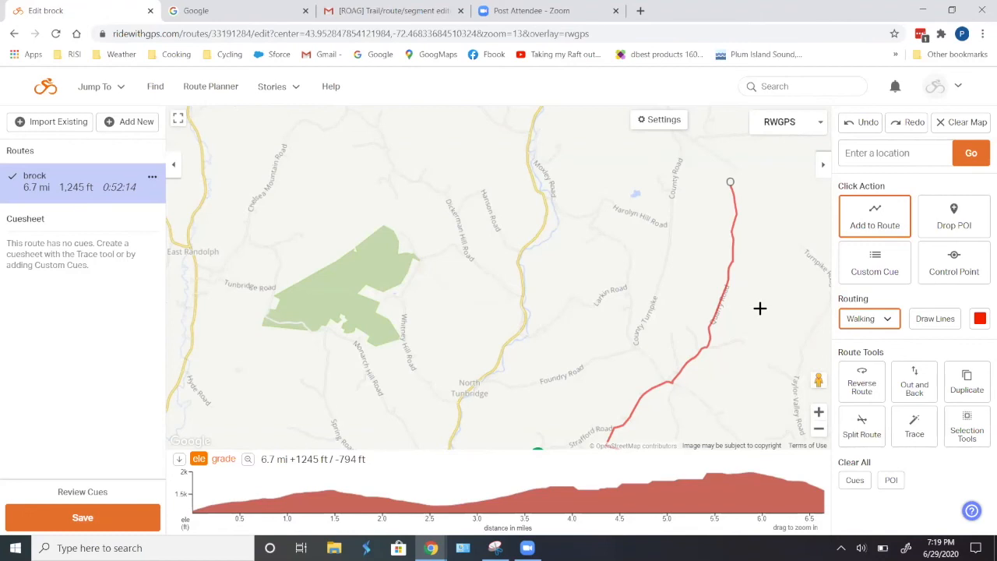
- Try dragging the route's middle section westward onto another road, and undo the change
{"action": "left_click_drag", "start_coordinate": [723, 289], "coordinate": [674, 284]}
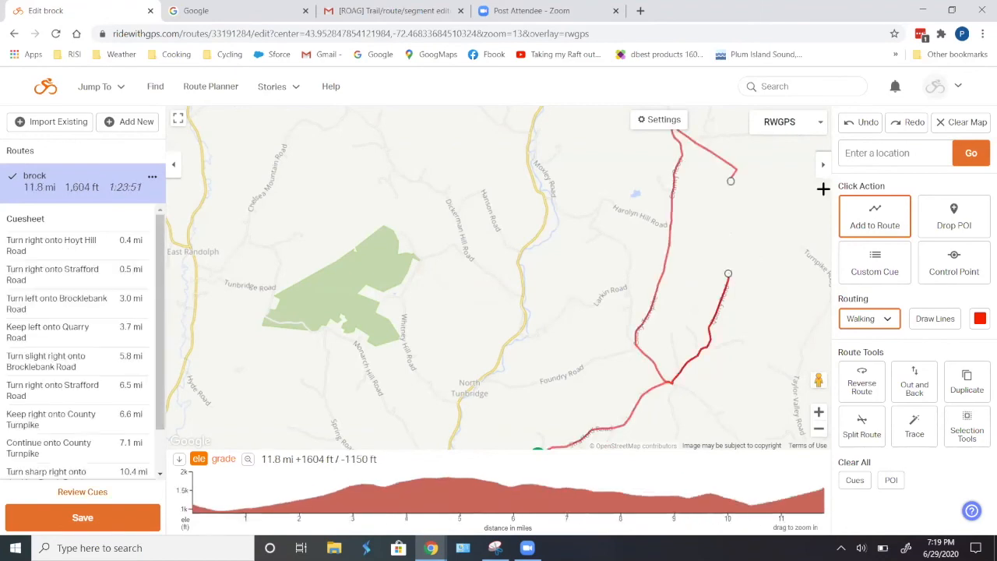
{"action": "left_click", "coordinate": [865, 124]}
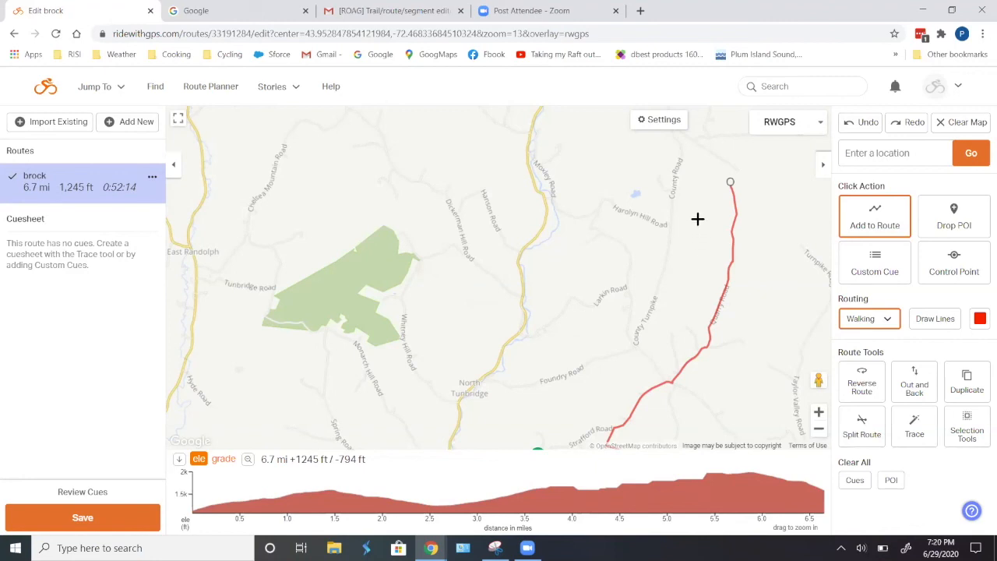
{"action": "left_click_drag", "start_coordinate": [706, 207], "coordinate": [716, 294]}
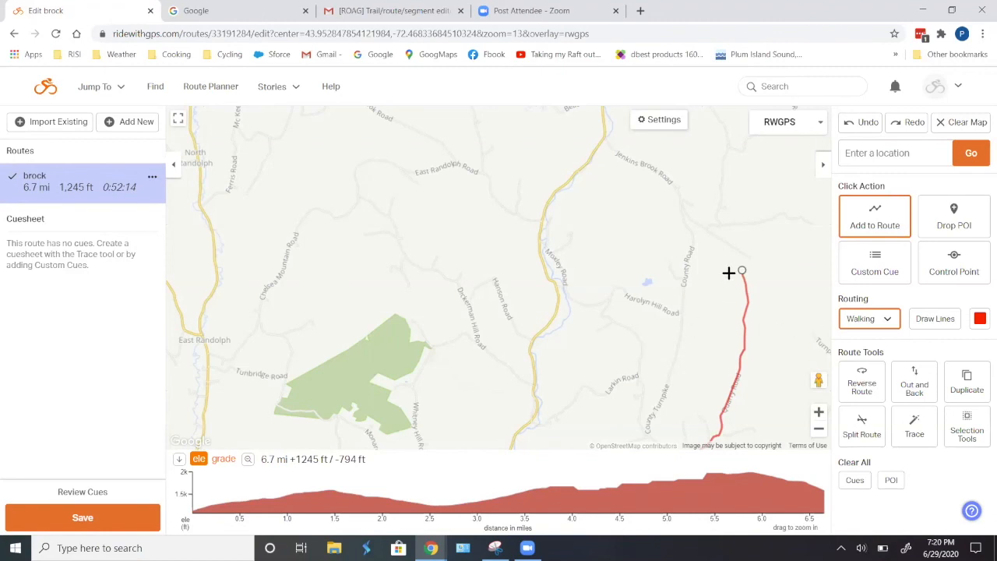
{"action": "left_click_drag", "start_coordinate": [704, 369], "coordinate": [704, 321]}
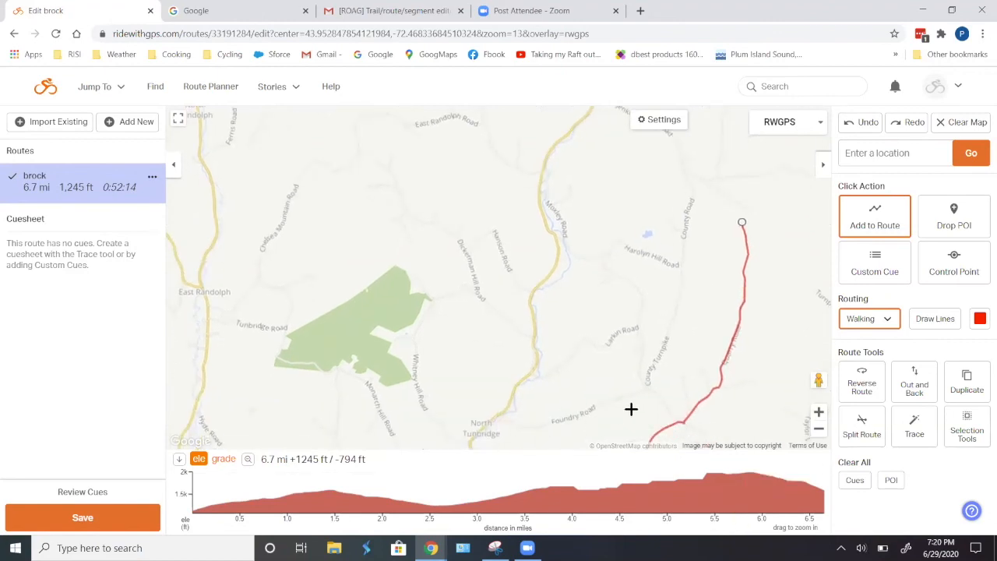